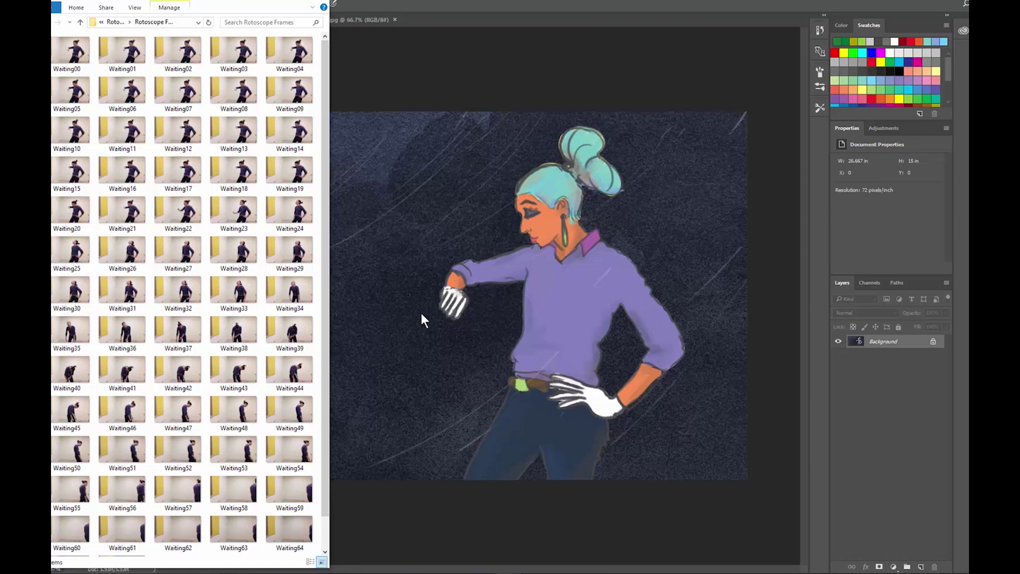
# Step: Look over the Waiting02.jpg sample painting and the Watercolor-Background-2.jpg and sandtextureA.jpg texture documents
pyautogui.click(419, 319)
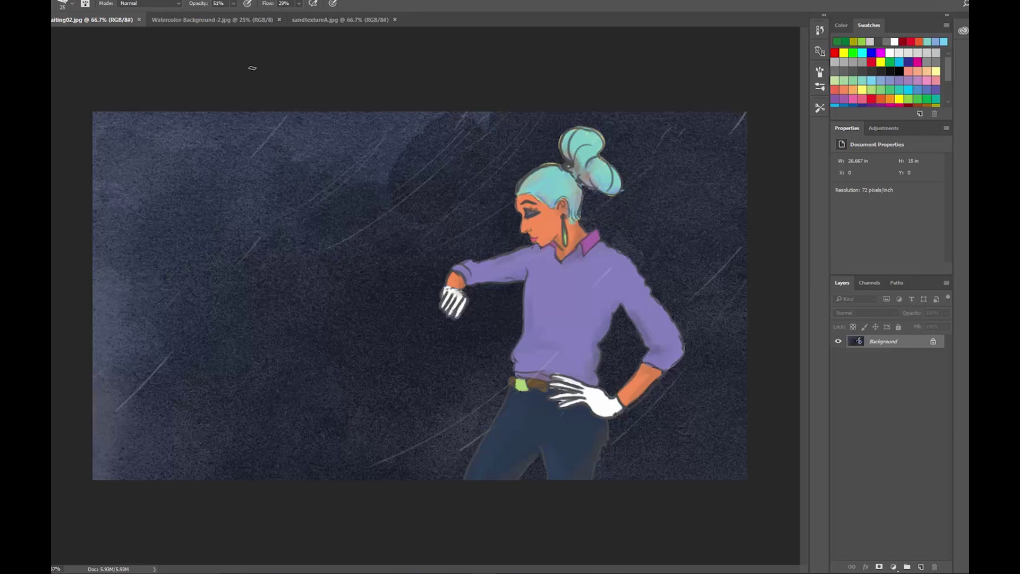
pyautogui.click(176, 24)
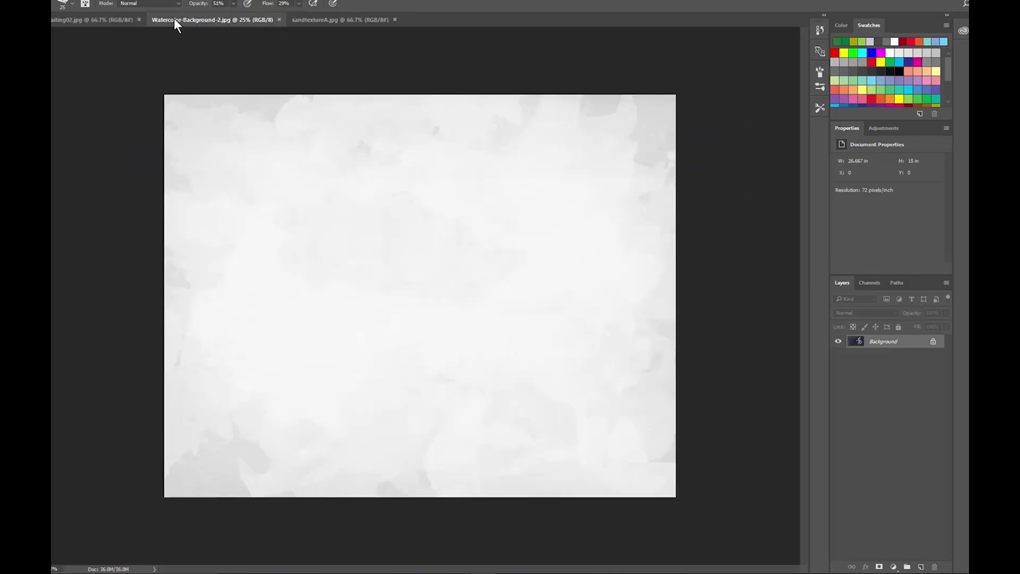
pyautogui.click(319, 22)
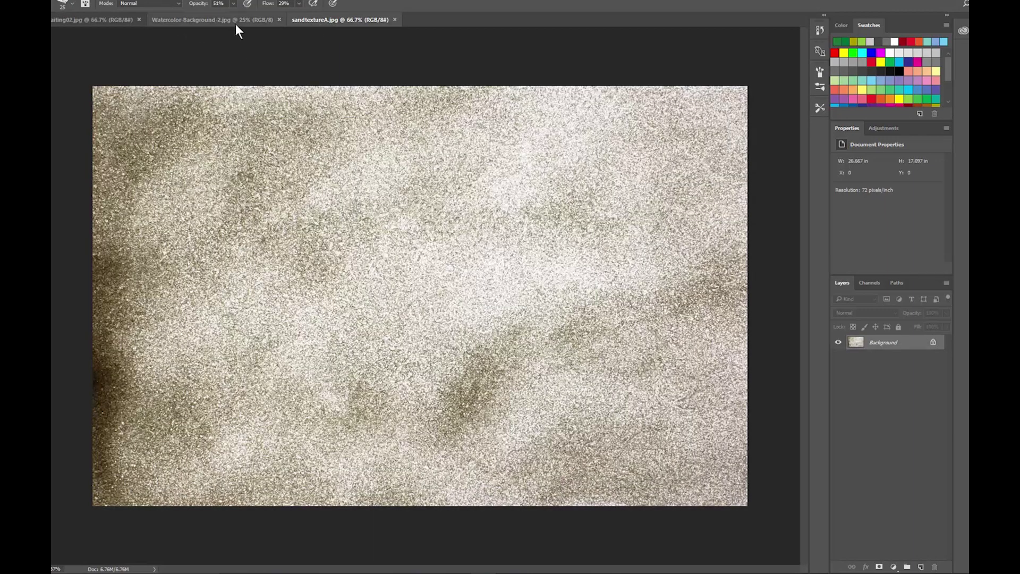
pyautogui.click(76, 28)
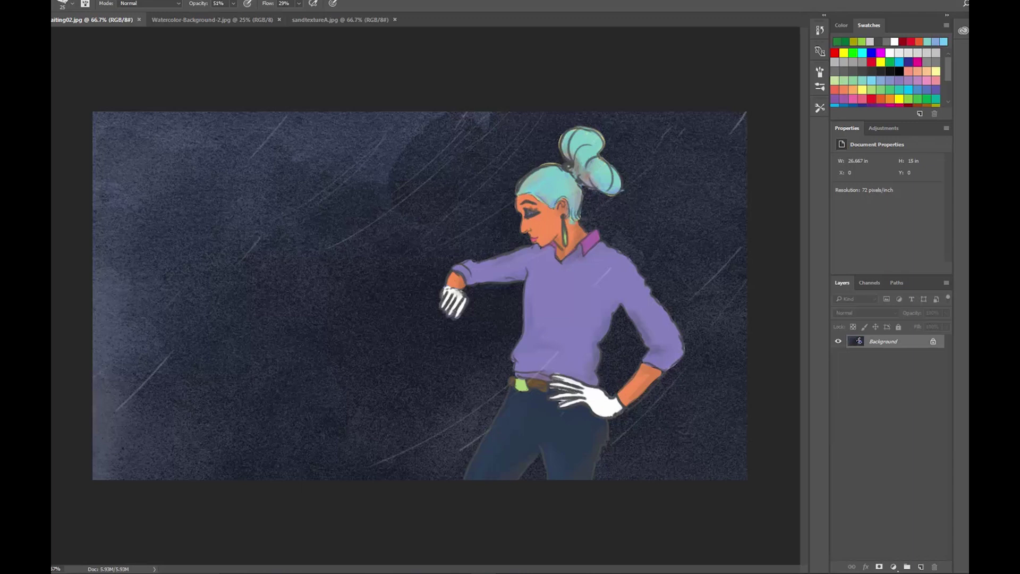
# Step: Switch to the web browser and review the AnimDessin2 resources: the Vimeo video page, the user guide and the GitHub installation instructions
pyautogui.hotkey('alt', 'Tab')
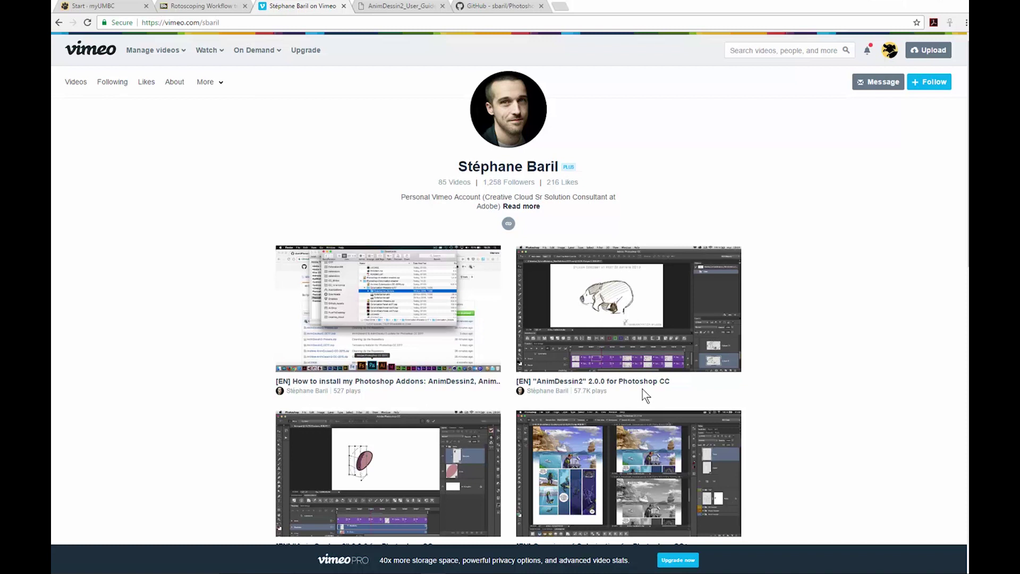
pyautogui.moveTo(606, 351)
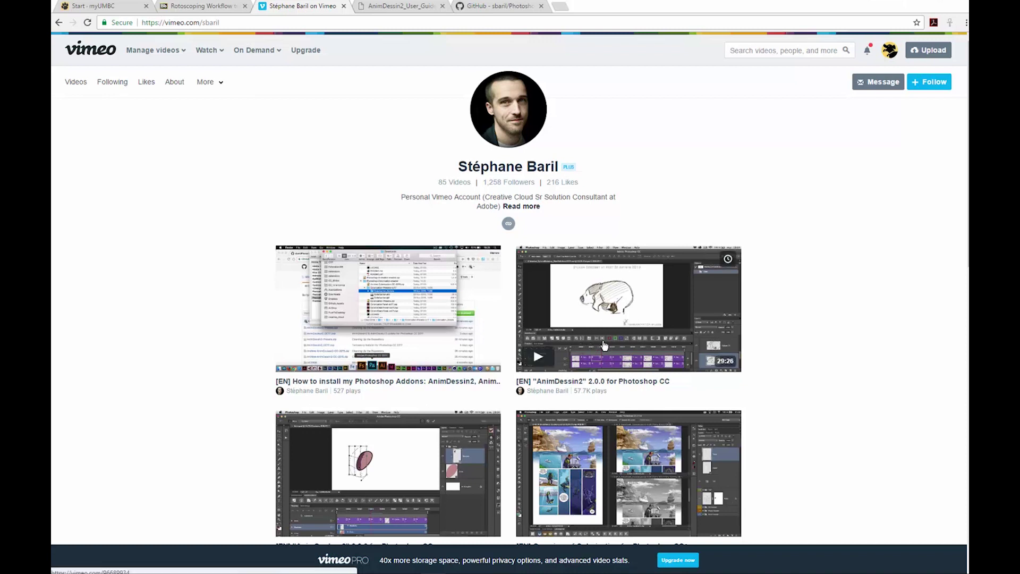
pyautogui.click(388, 10)
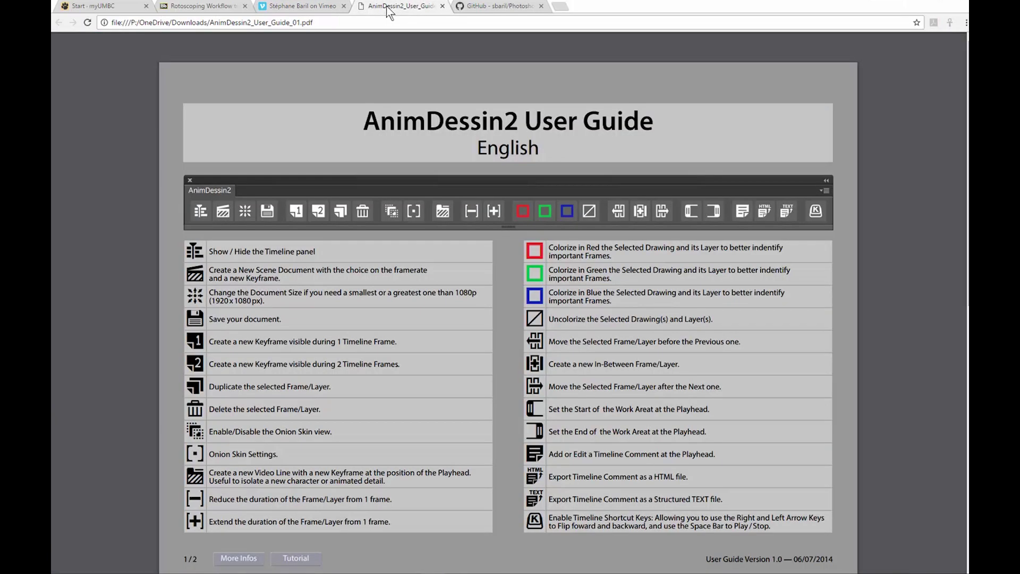
pyautogui.click(503, 7)
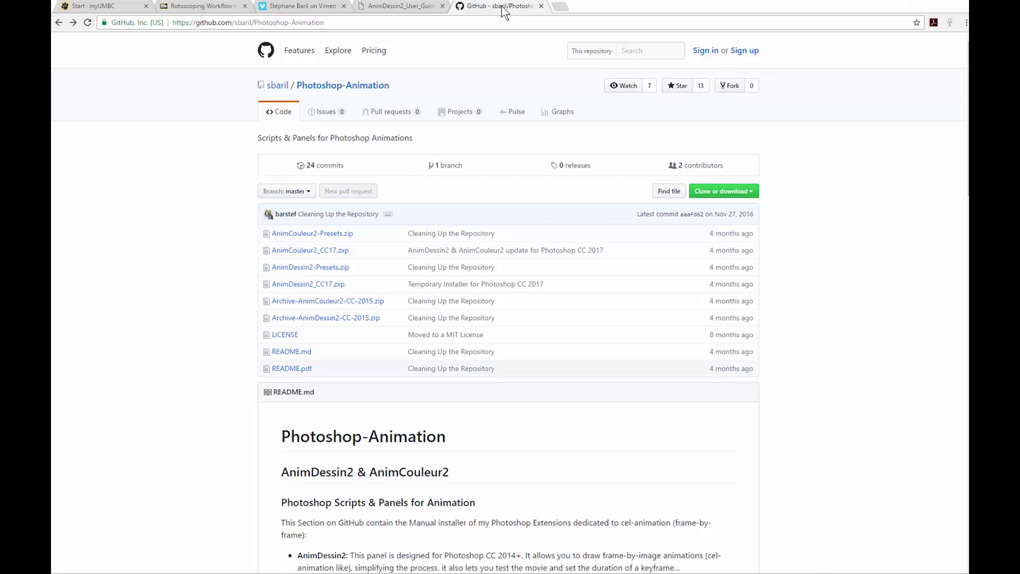
pyautogui.scroll(-5, 414, 319)
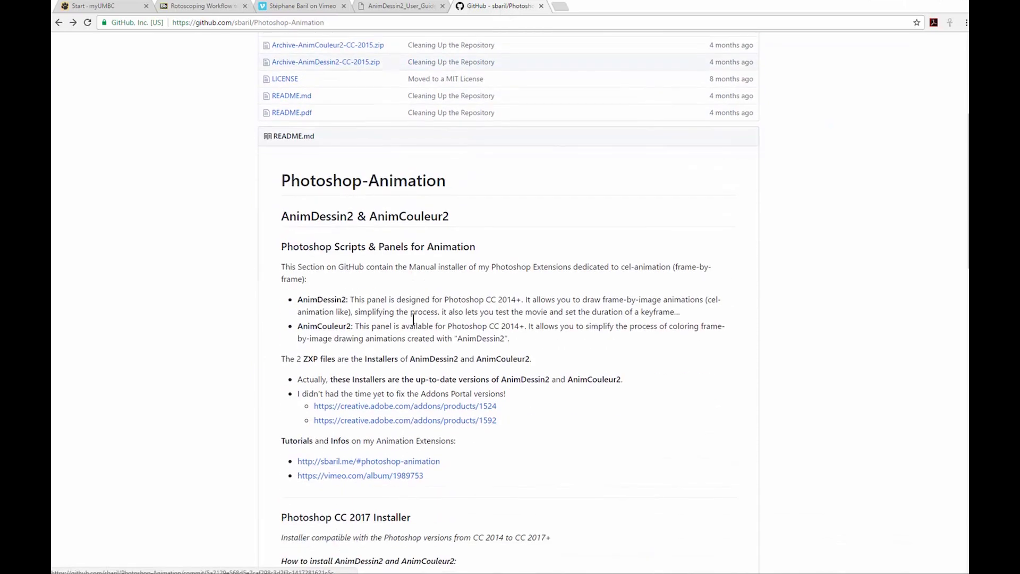
pyautogui.scroll(-10, 413, 319)
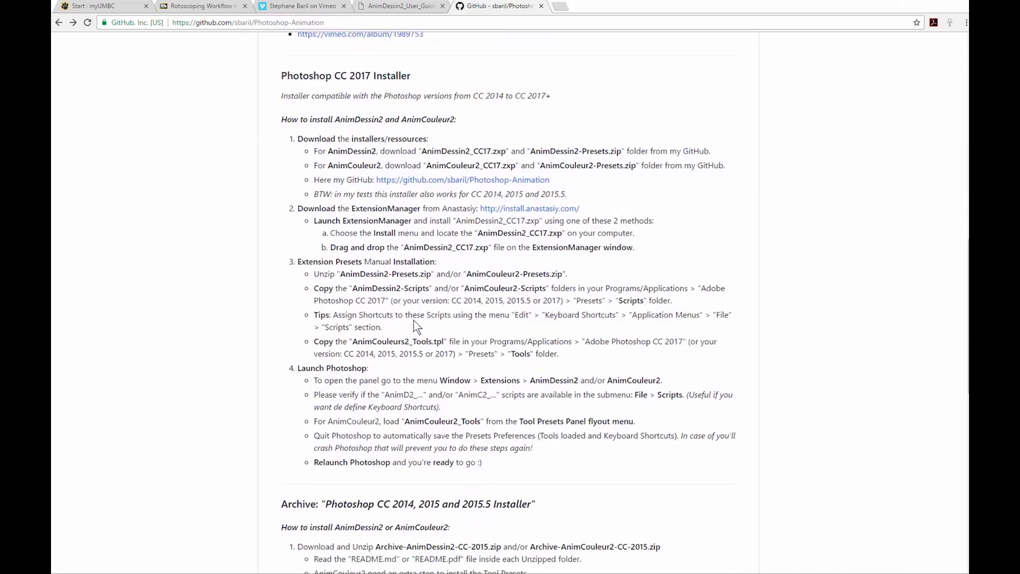
pyautogui.click(307, 7)
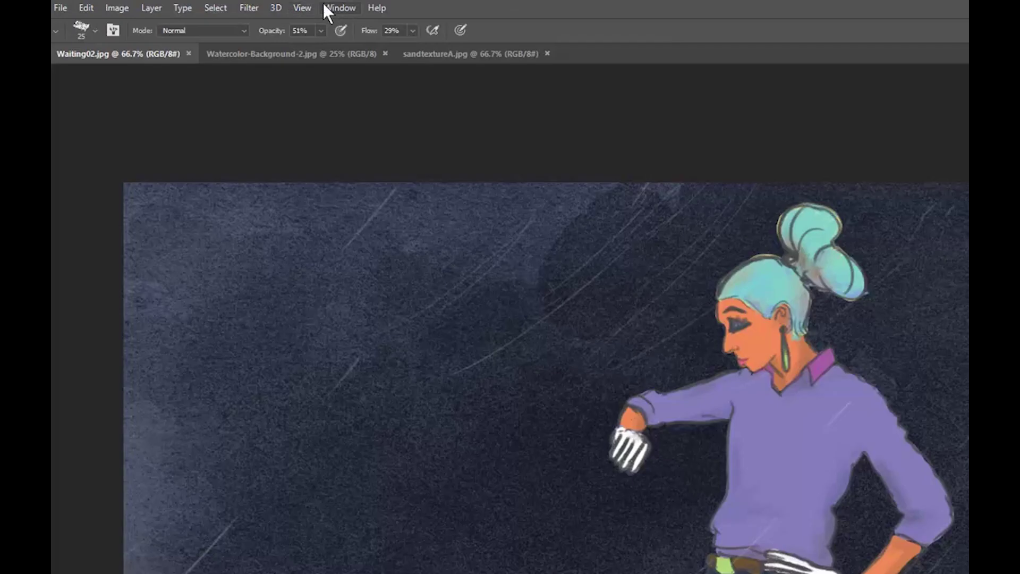
# Step: Show the Timeline and the AnimDessin2 extension panel in Photoshop, docking AnimDessin2 directly above the Timeline
pyautogui.click(338, 8)
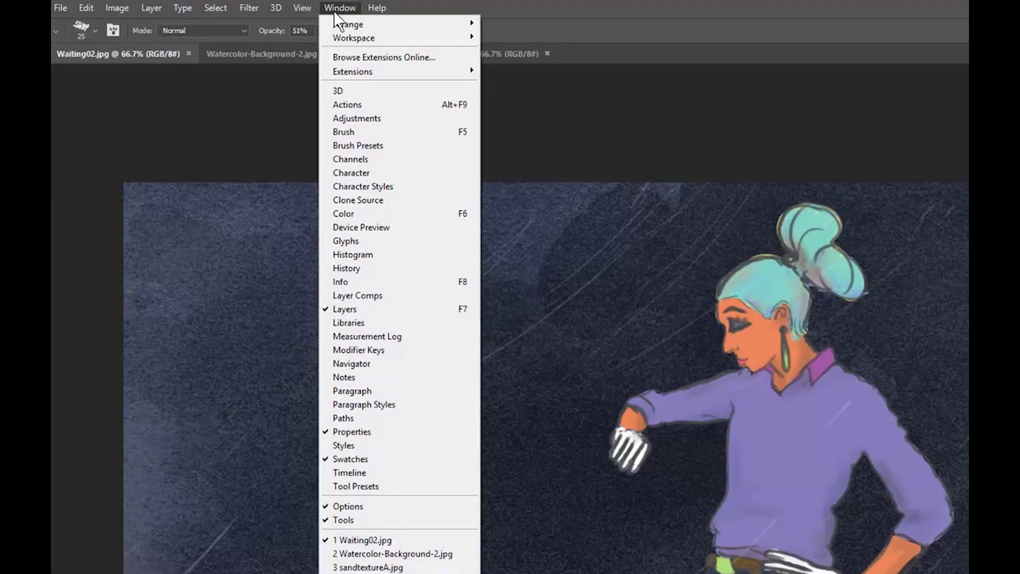
pyautogui.click(418, 472)
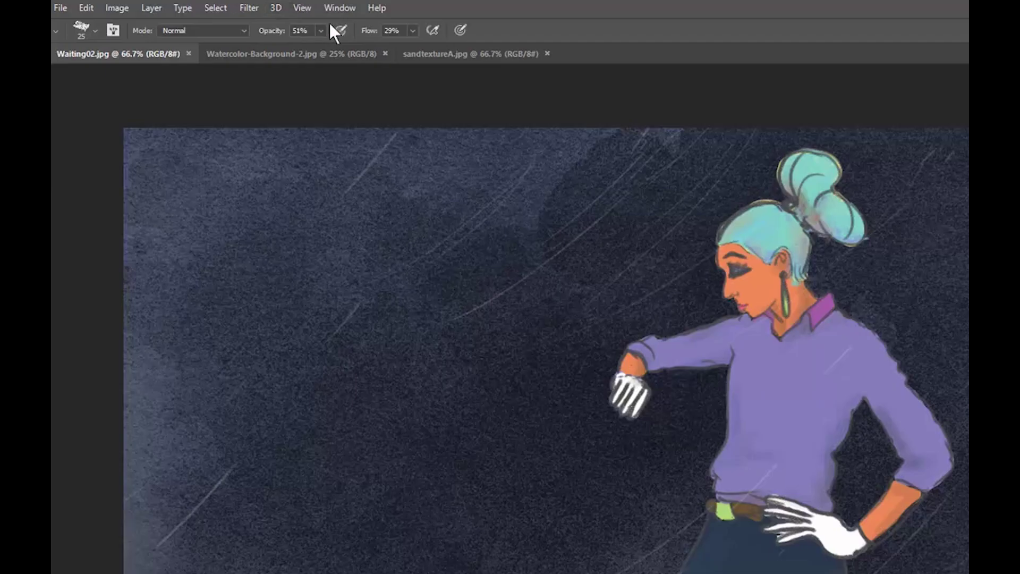
pyautogui.click(341, 8)
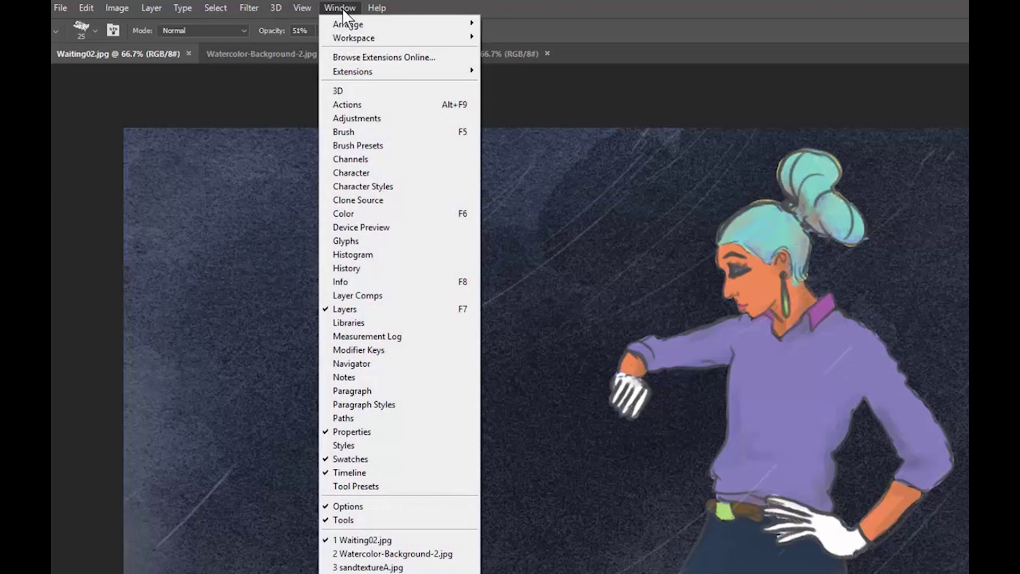
pyautogui.moveTo(366, 70)
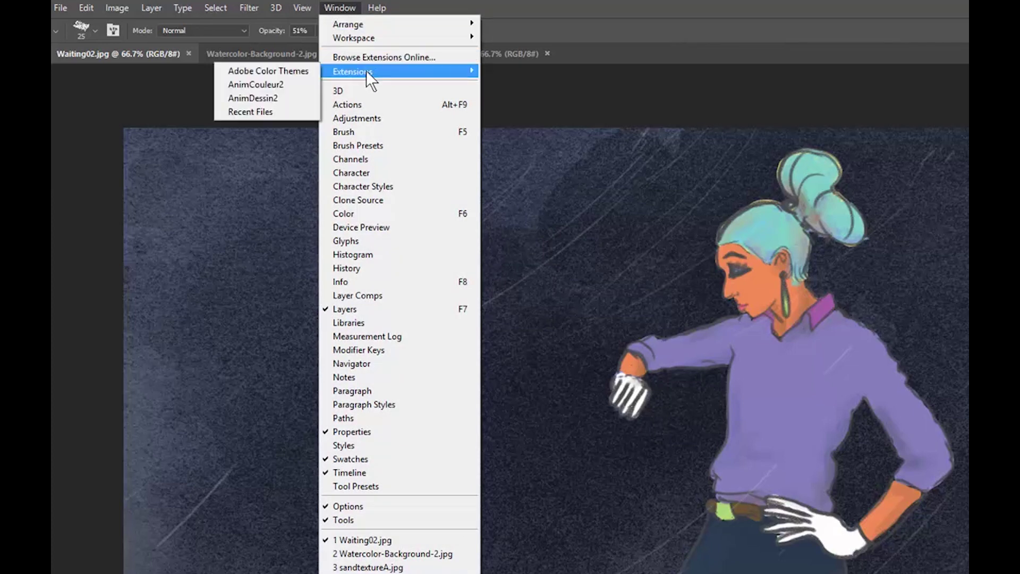
pyautogui.click(260, 97)
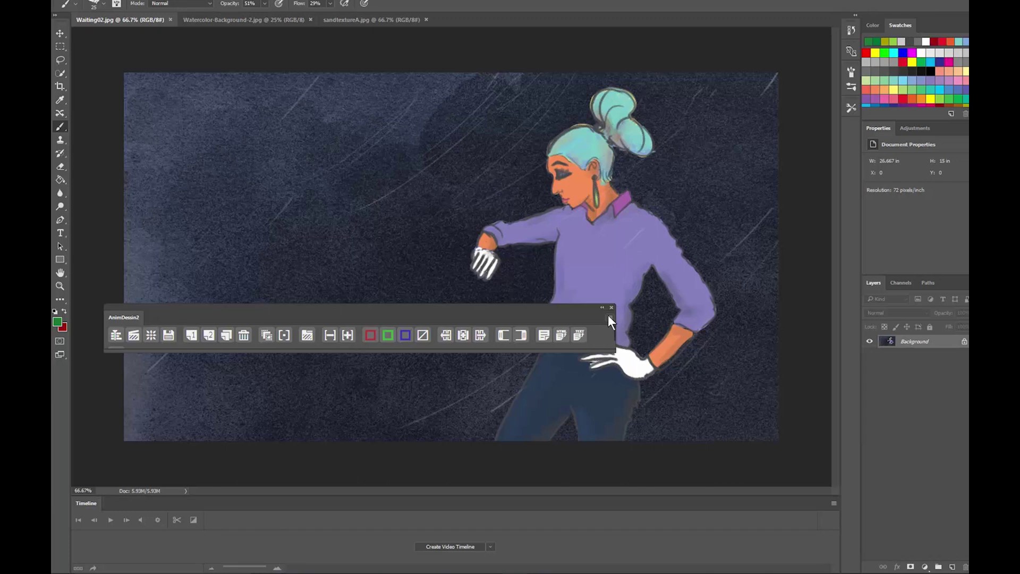
pyautogui.moveTo(123, 318); pyautogui.dragTo(123, 492)
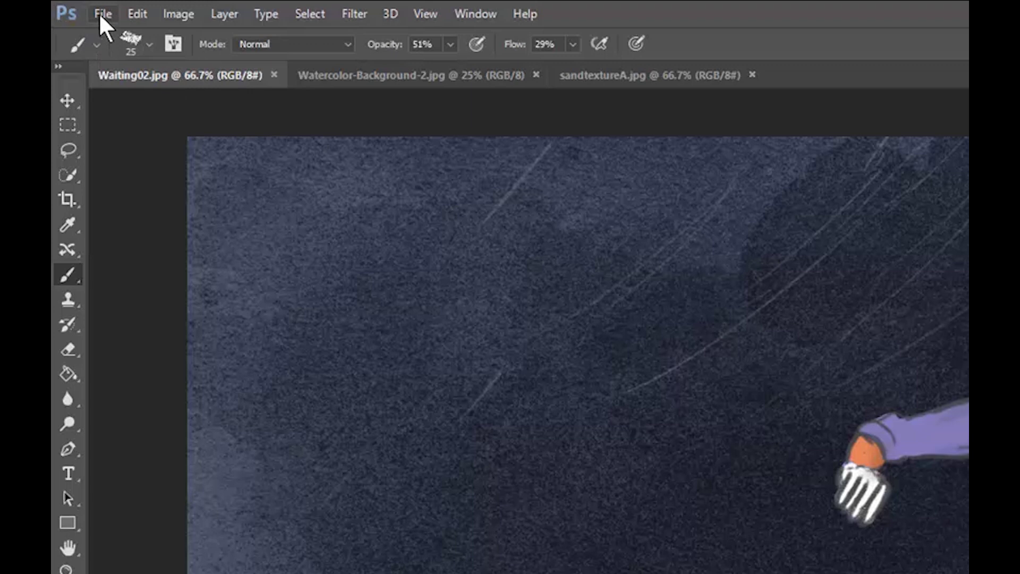
# Step: Open the Rotoscope Frames pictures as an image sequence starting with Waiting00, at a frame rate of 12 fps
pyautogui.click(101, 14)
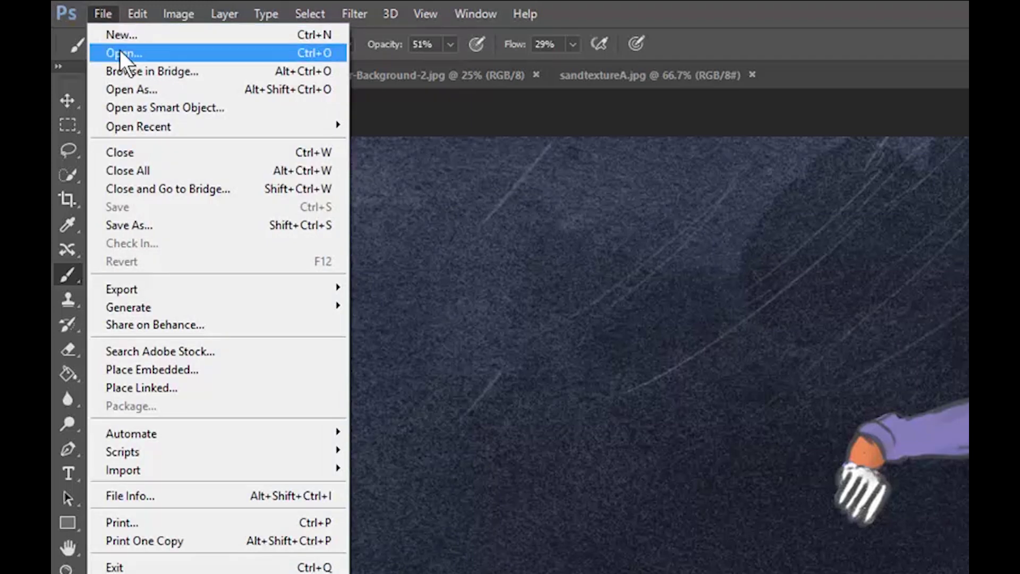
pyautogui.click(205, 52)
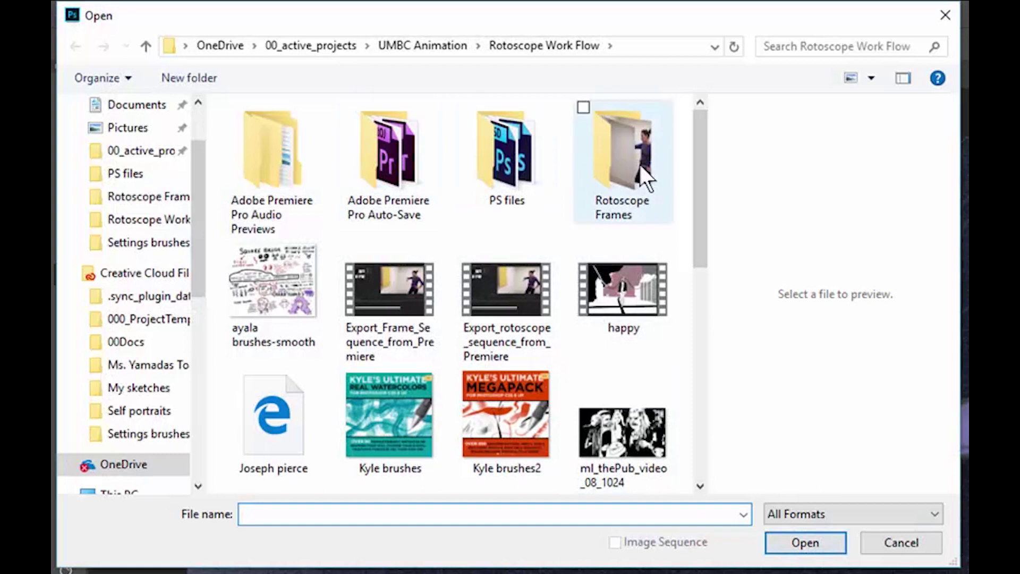
pyautogui.doubleClick(623, 154)
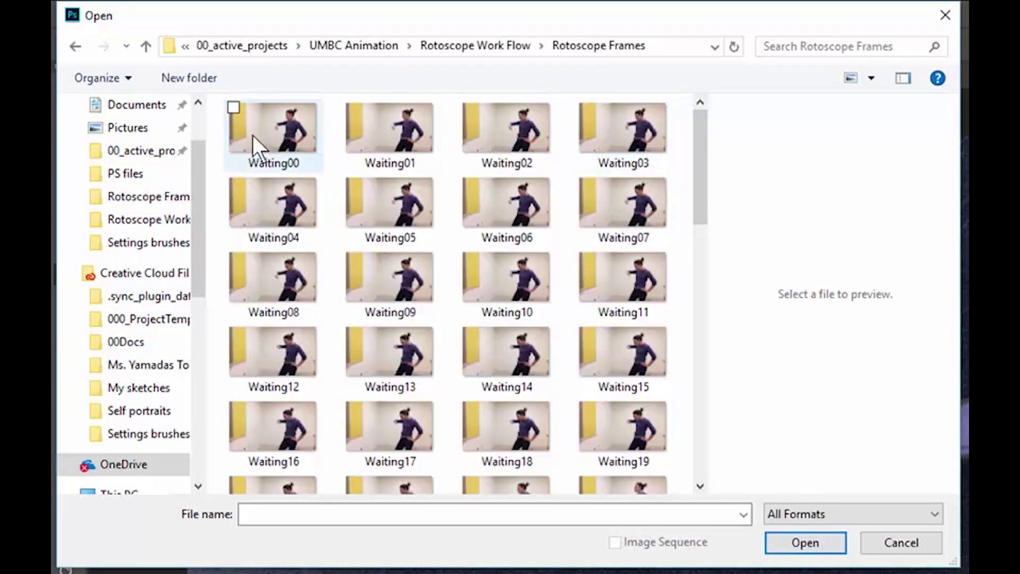
pyautogui.click(244, 114)
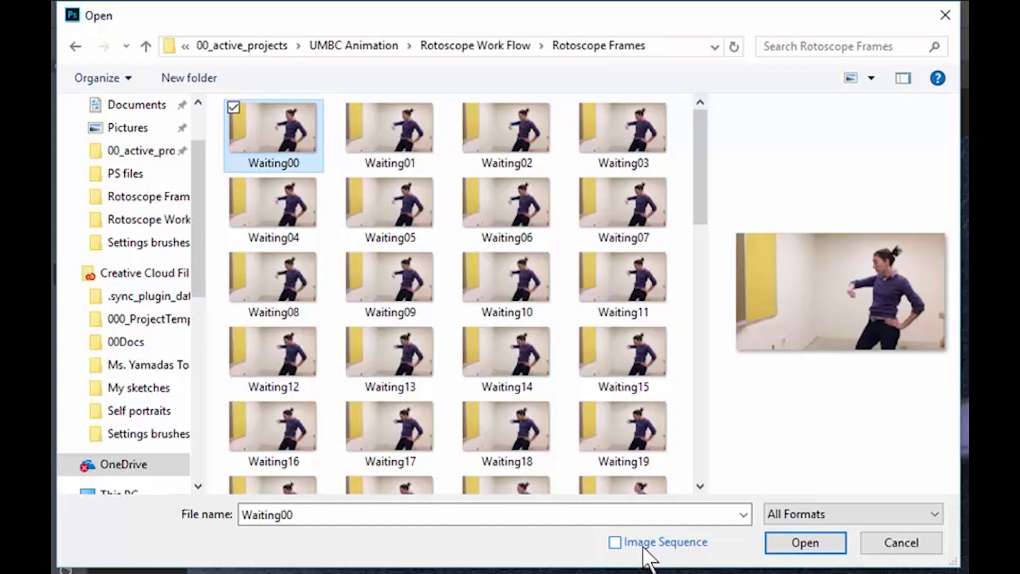
pyautogui.click(614, 545)
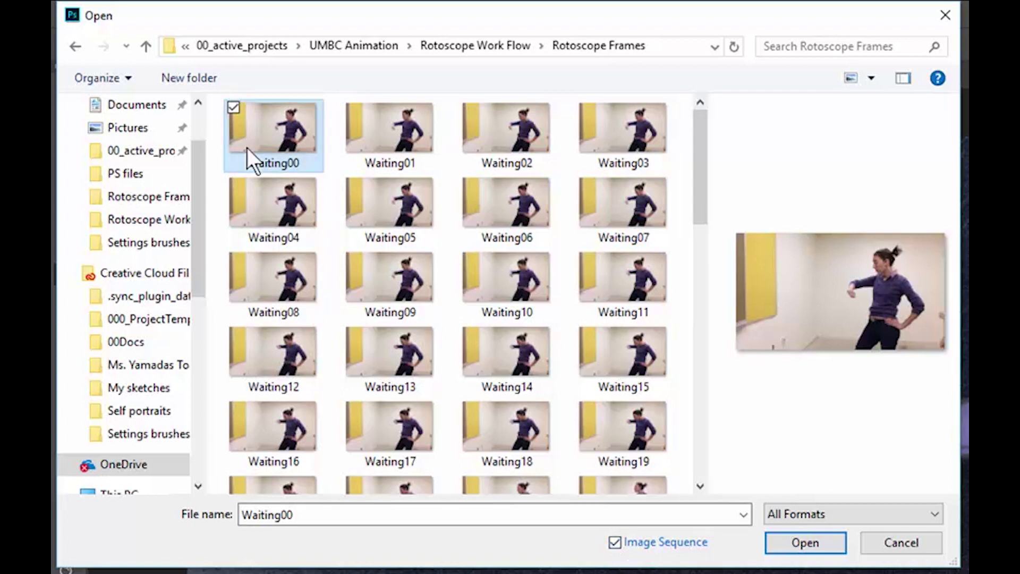
pyautogui.moveTo(700, 155); pyautogui.dragTo(699, 431)
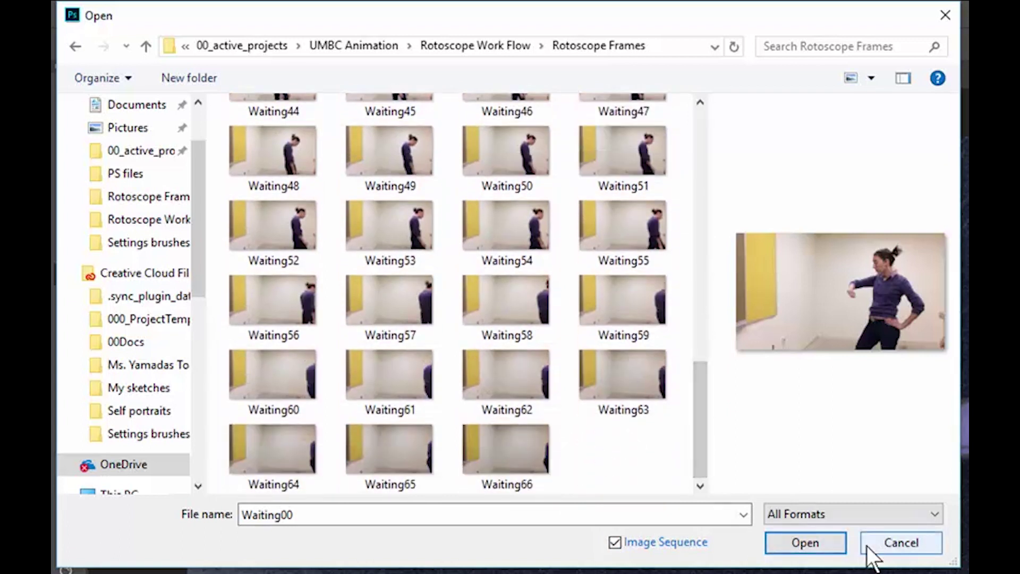
pyautogui.click(816, 547)
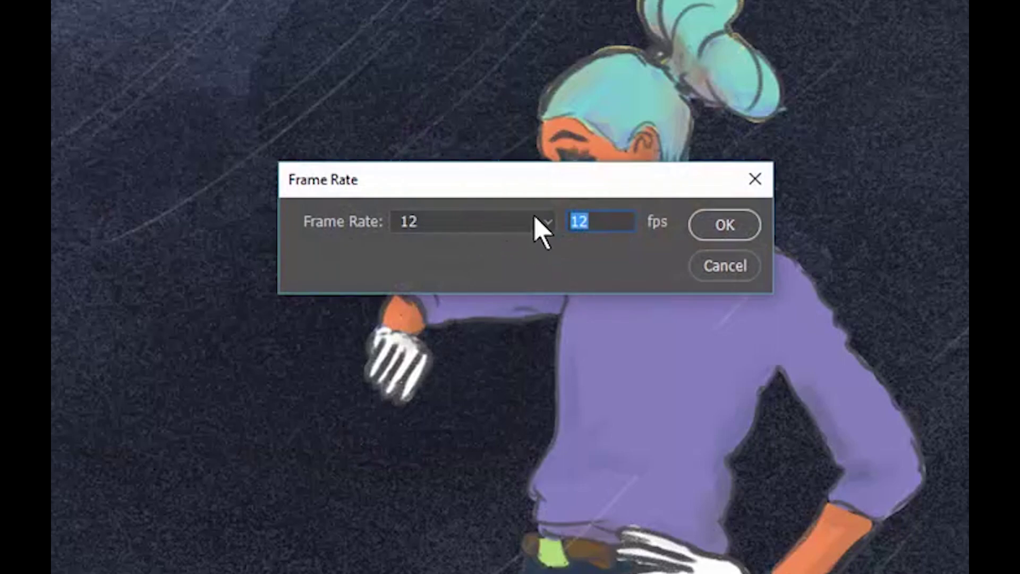
pyautogui.press('Return')
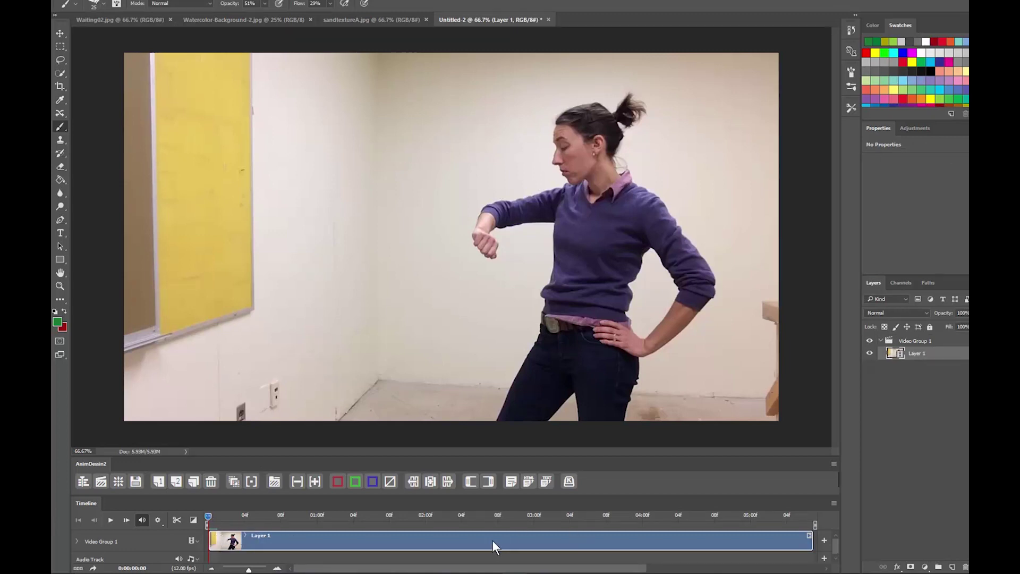
# Step: Enlarge the Timeline and Layers panels and check the imported footage inside Video Group 1
pyautogui.moveTo(185, 495); pyautogui.dragTo(185, 493)
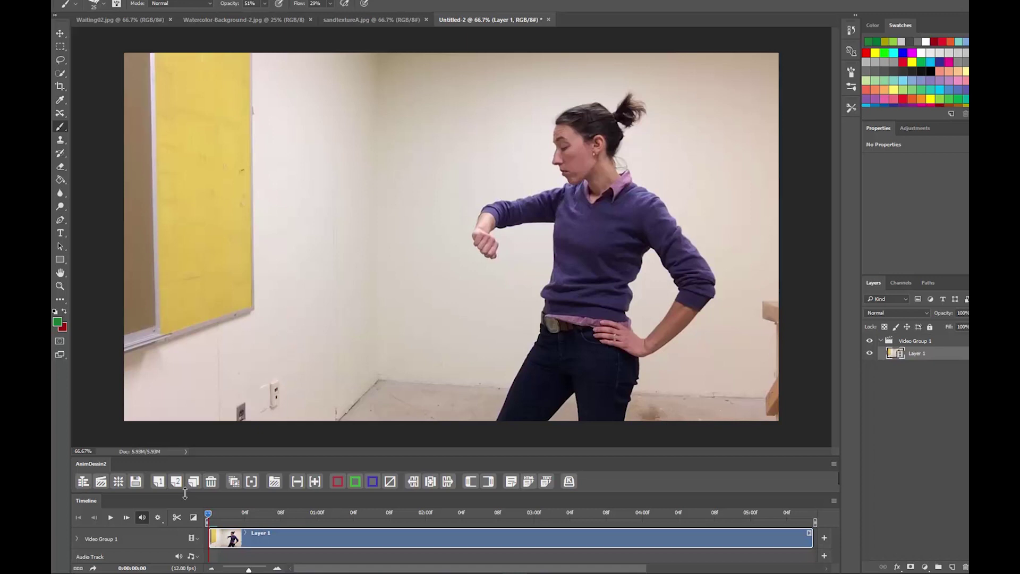
pyautogui.moveTo(209, 514); pyautogui.dragTo(234, 515)
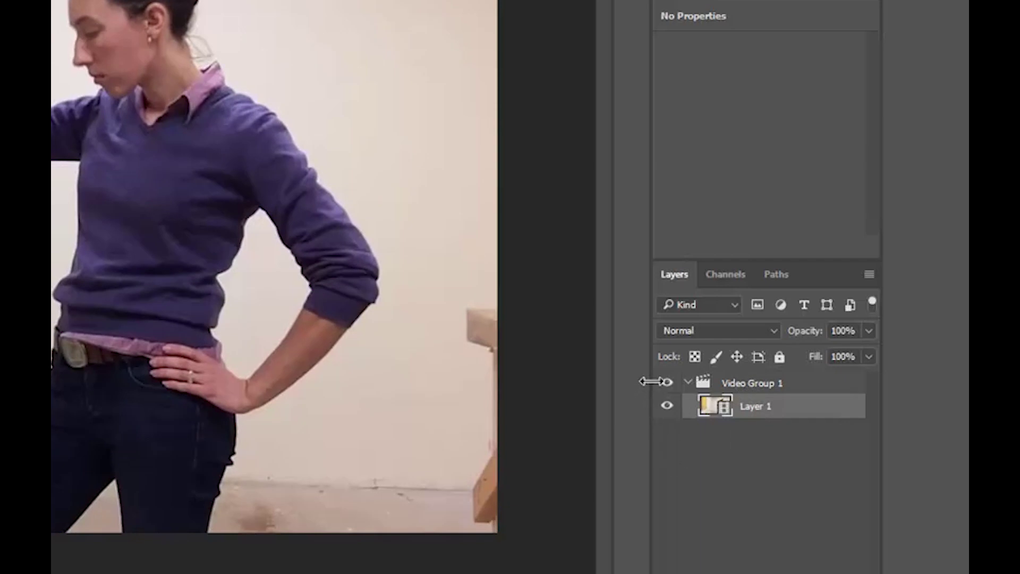
pyautogui.moveTo(653, 372); pyautogui.dragTo(592, 372)
pyautogui.click(629, 383)
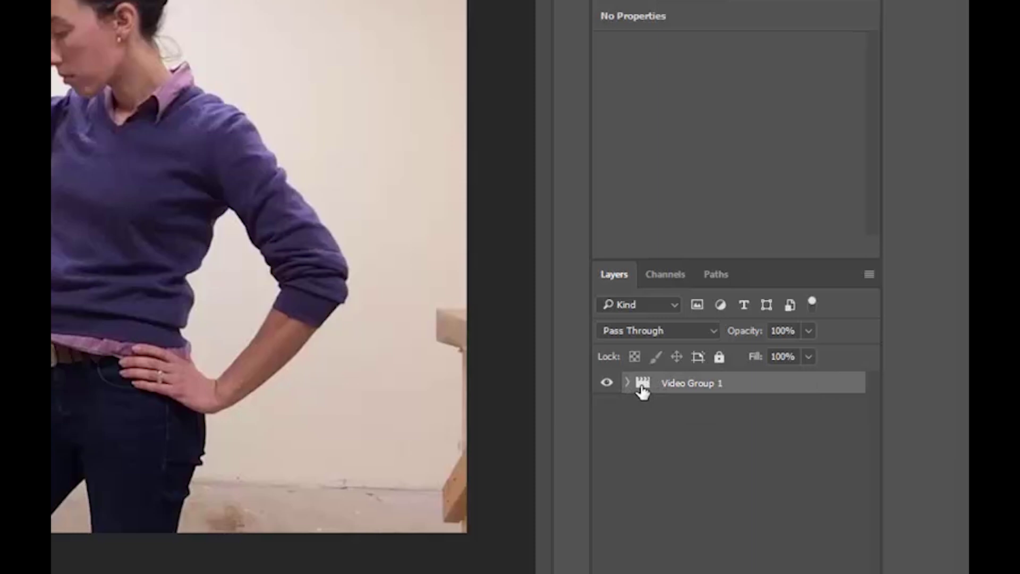
pyautogui.click(628, 382)
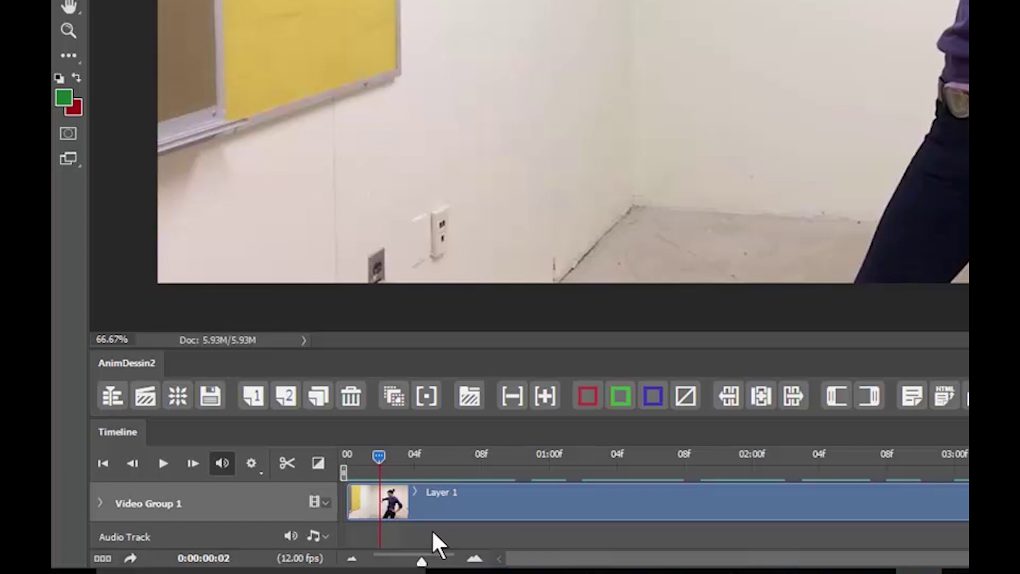
# Step: Create a new video line with a keyframe at the very first frame, above the footage
pyautogui.moveTo(374, 459); pyautogui.dragTo(346, 456)
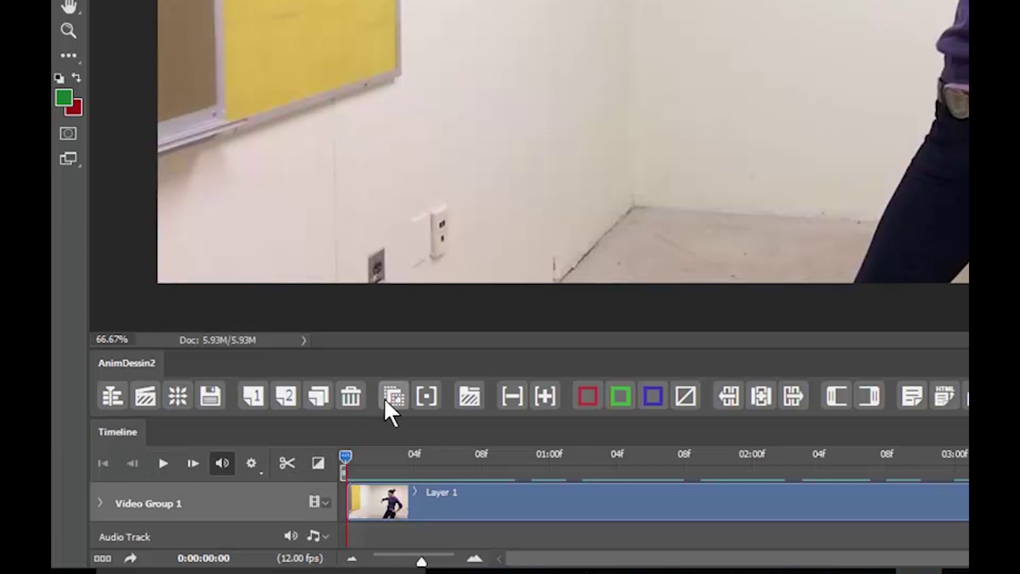
pyautogui.click(472, 395)
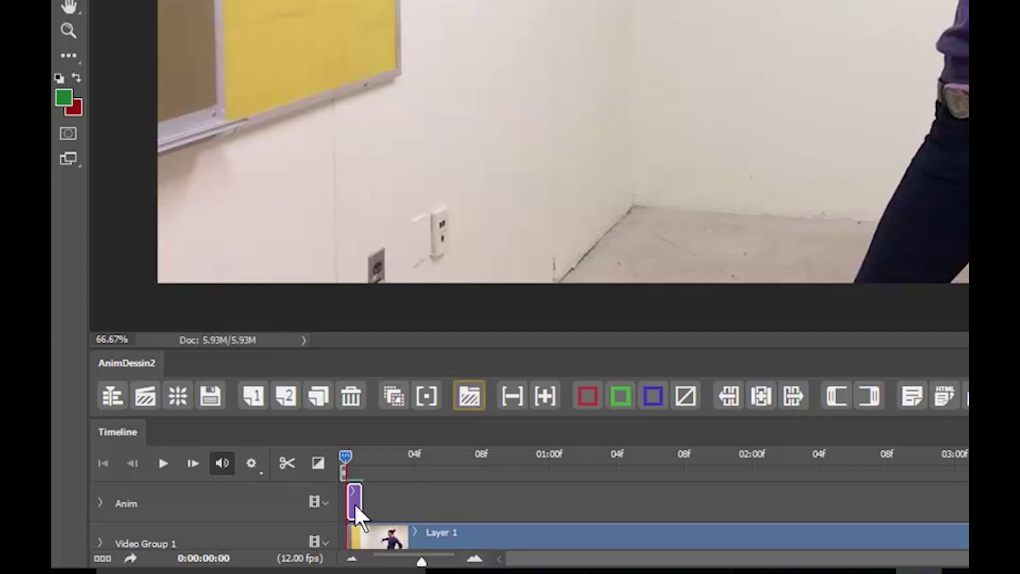
pyautogui.moveTo(422, 561); pyautogui.dragTo(450, 562)
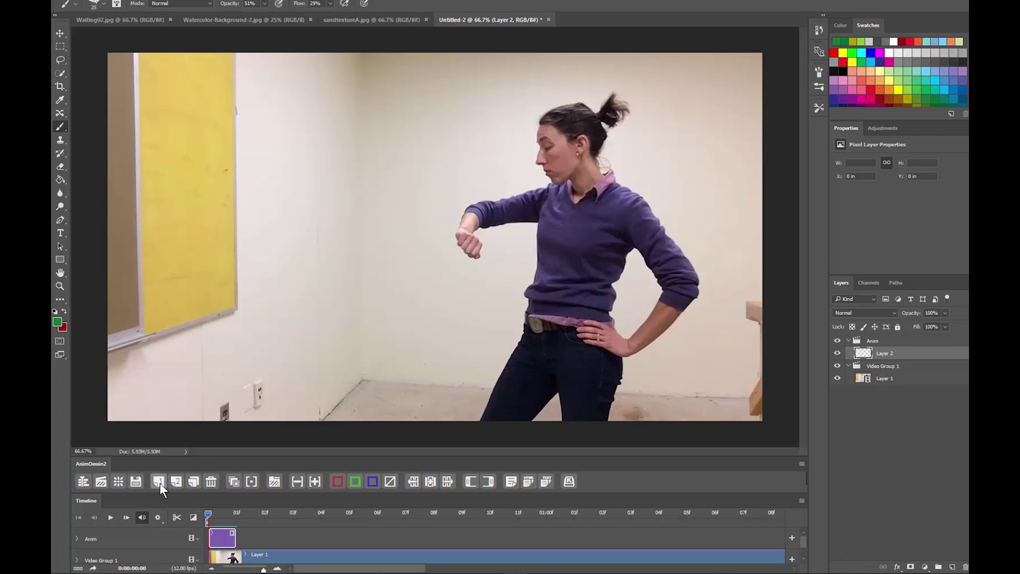
# Step: Add six more one-frame drawing keyframes in a row after the first one on the Anim video line
pyautogui.click(159, 482)
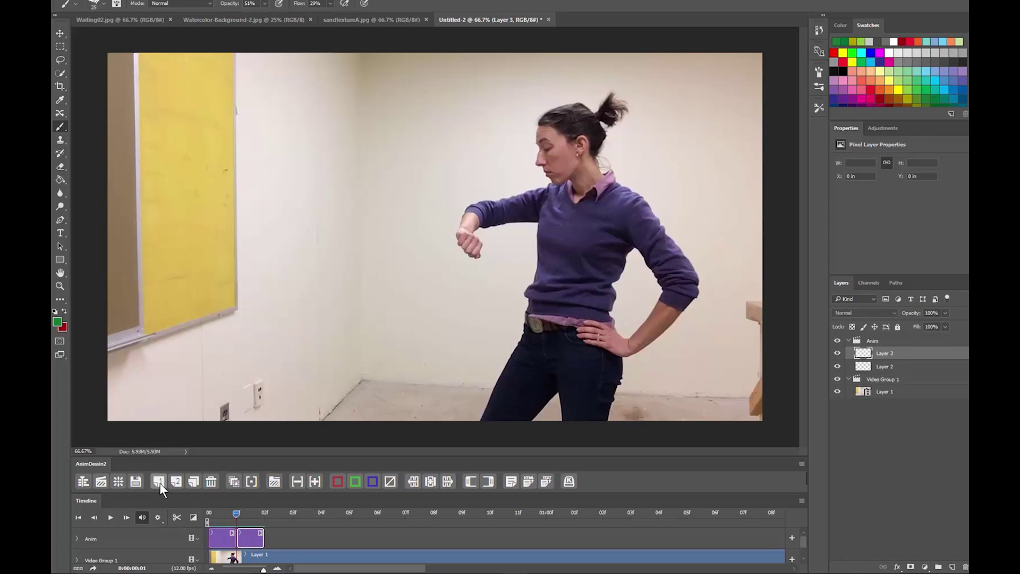
pyautogui.click(157, 479)
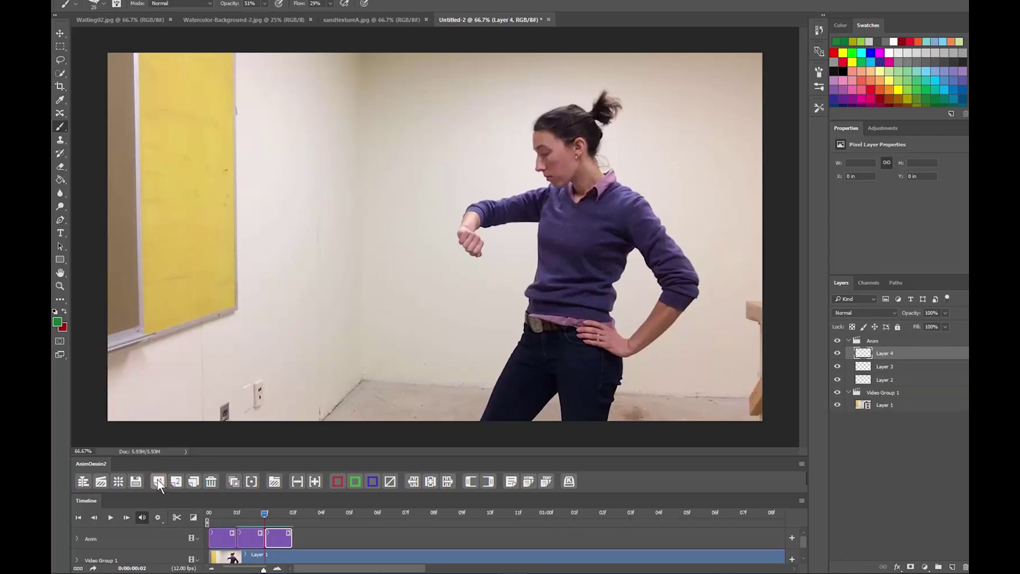
pyautogui.click(157, 479)
pyautogui.click(158, 480)
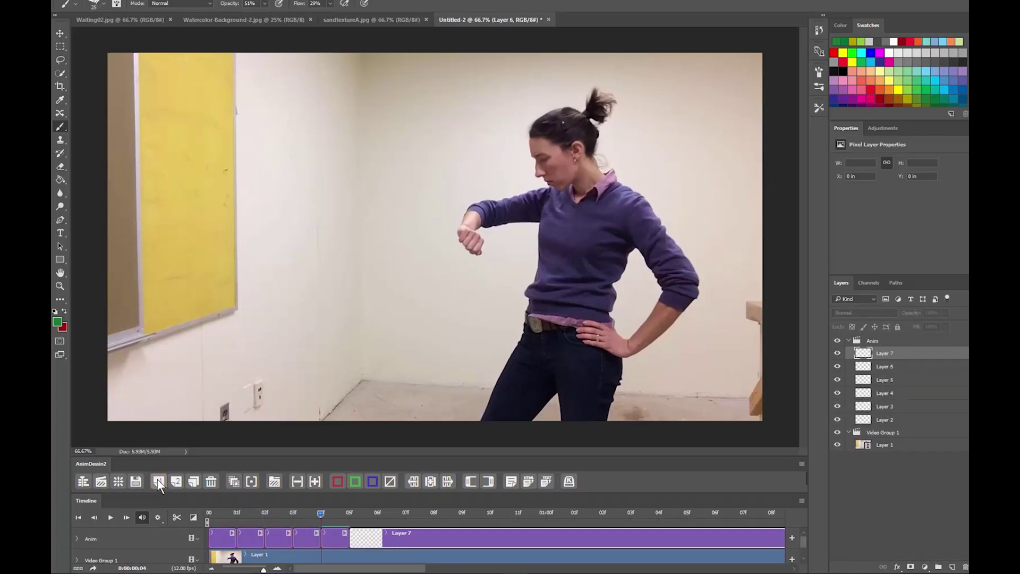
pyautogui.click(158, 480)
pyautogui.click(158, 480)
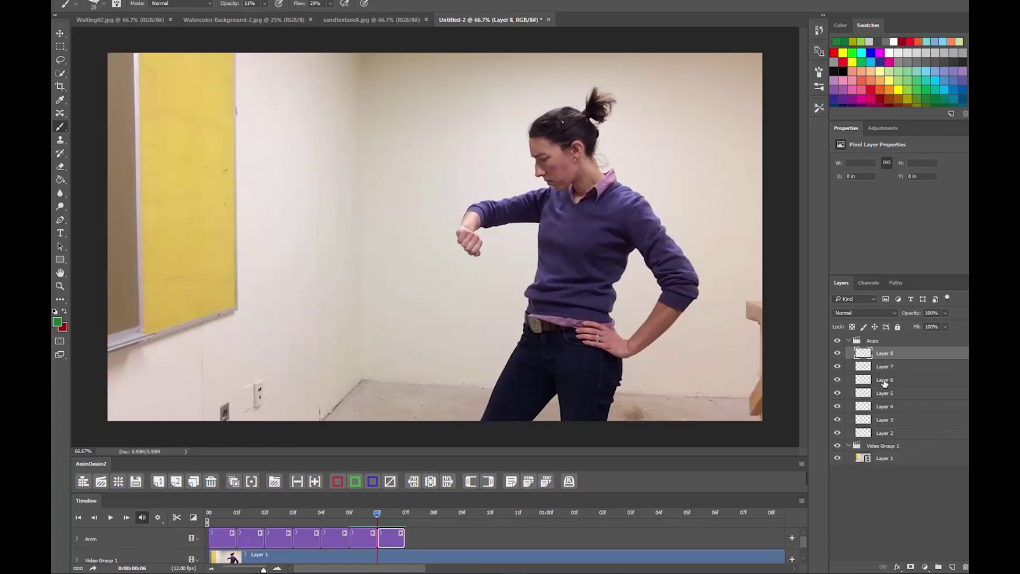
# Step: Return the playhead to the first frame and enlarge the timeline area so every track shows
pyautogui.moveTo(883, 381)
pyautogui.mouseDown()
pyautogui.moveTo(885, 359)
pyautogui.moveTo(884, 385)
pyautogui.mouseUp()
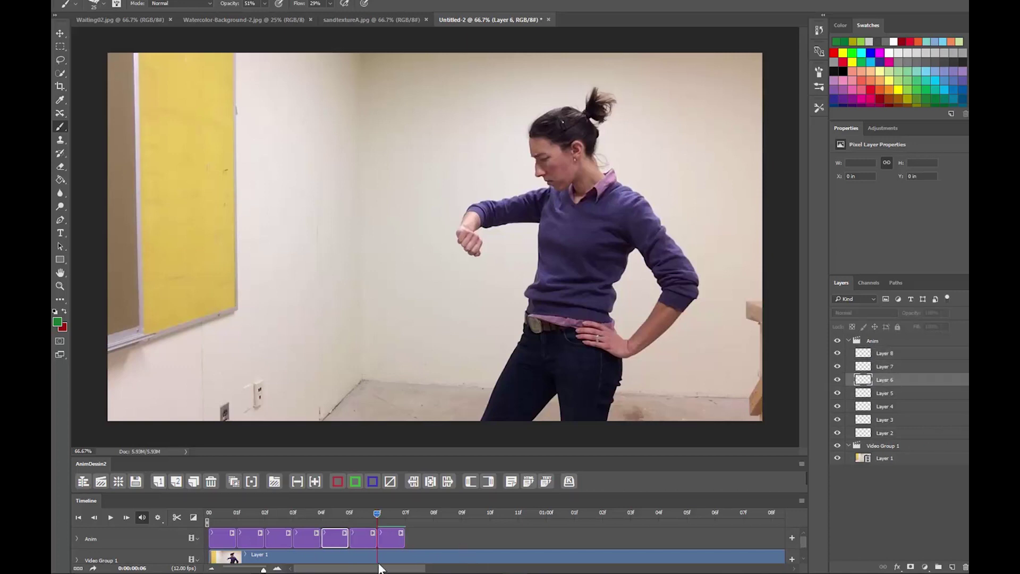
pyautogui.moveTo(377, 513); pyautogui.dragTo(207, 523)
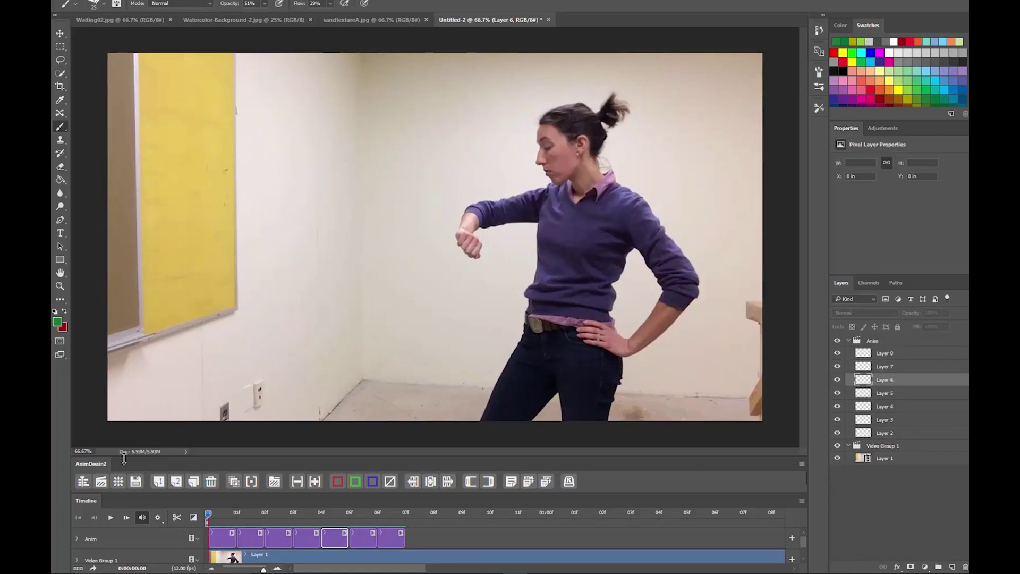
pyautogui.moveTo(124, 458); pyautogui.dragTo(124, 434)
# Step: Step through the Anim keyframes to see which layer each one matches, ending on the first keyframe
pyautogui.click(218, 512)
pyautogui.click(247, 511)
pyautogui.click(281, 515)
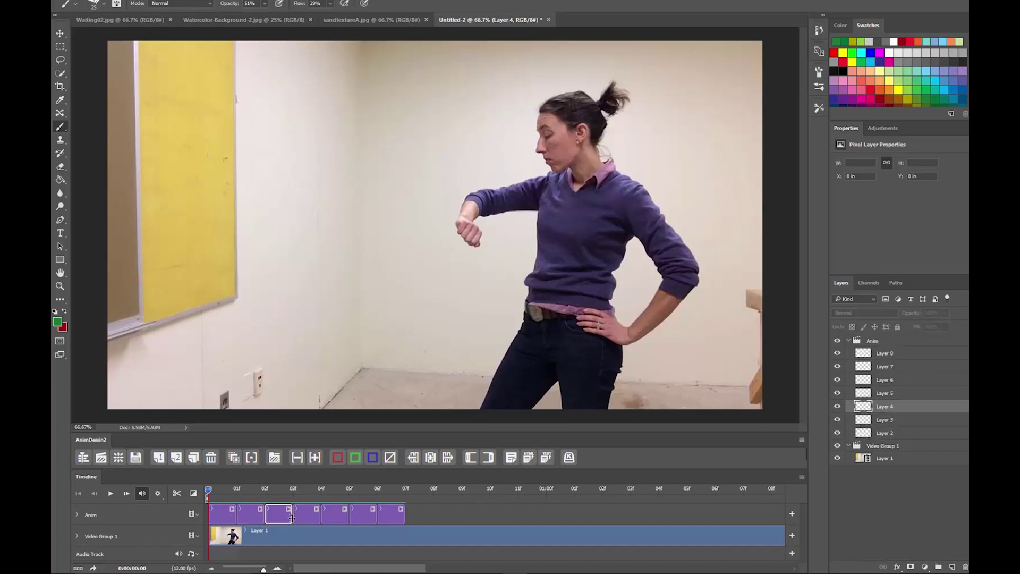
pyautogui.click(305, 514)
pyautogui.click(333, 516)
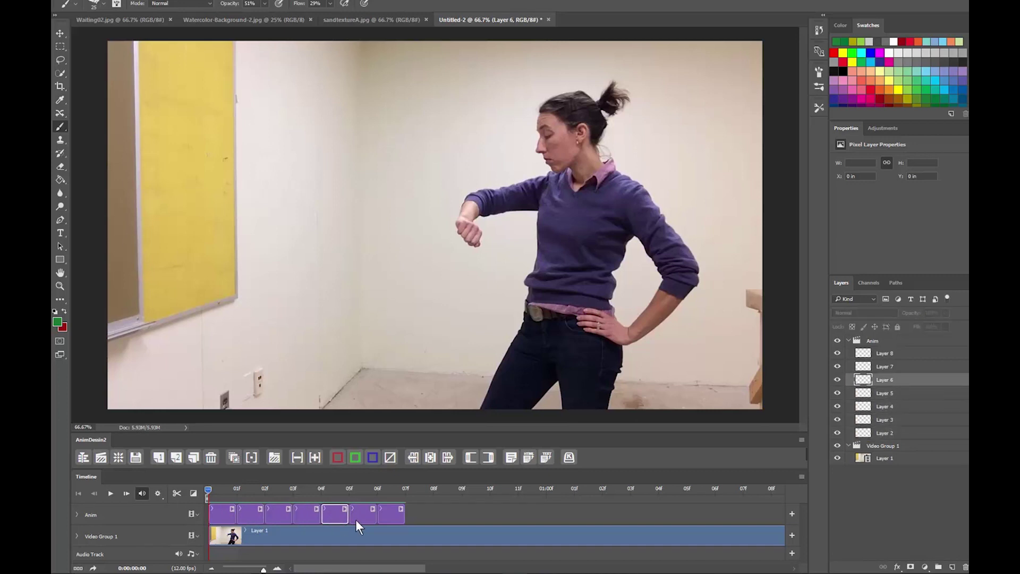
pyautogui.click(222, 518)
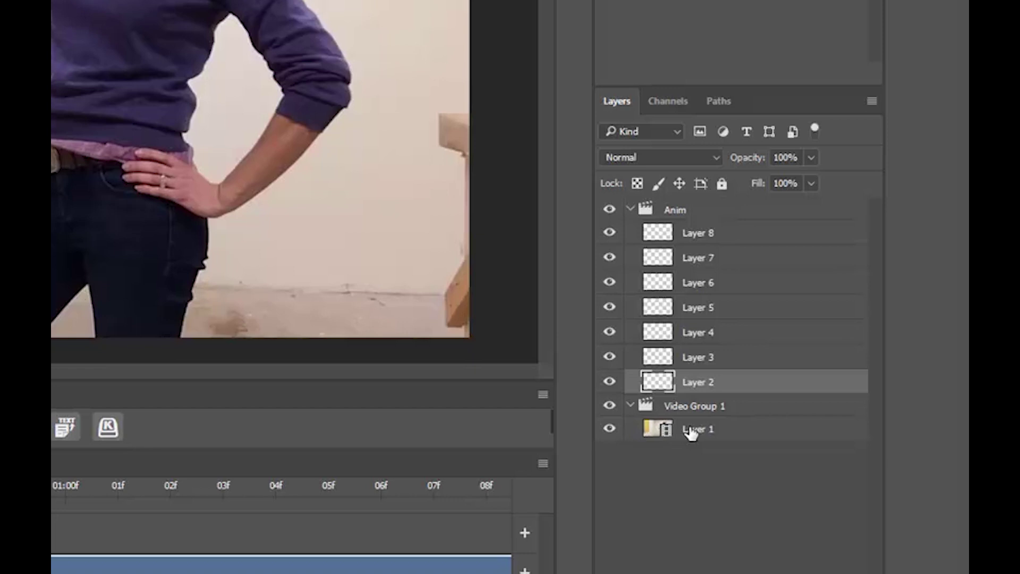
# Step: Lower the opacity of the footage's Layer 1 to 67% and select Layer 2 for drawing
pyautogui.click(877, 459)
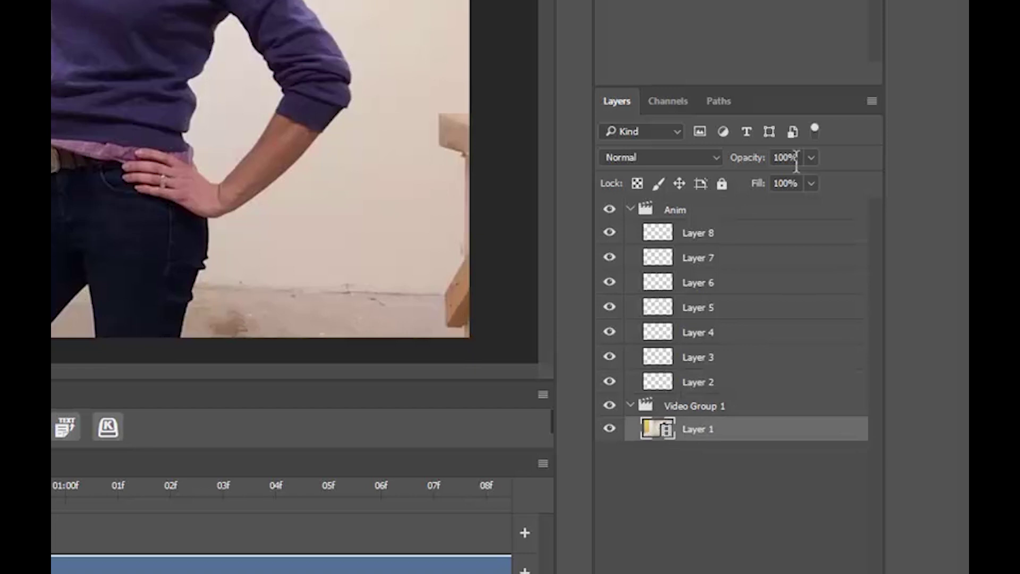
pyautogui.click(812, 160)
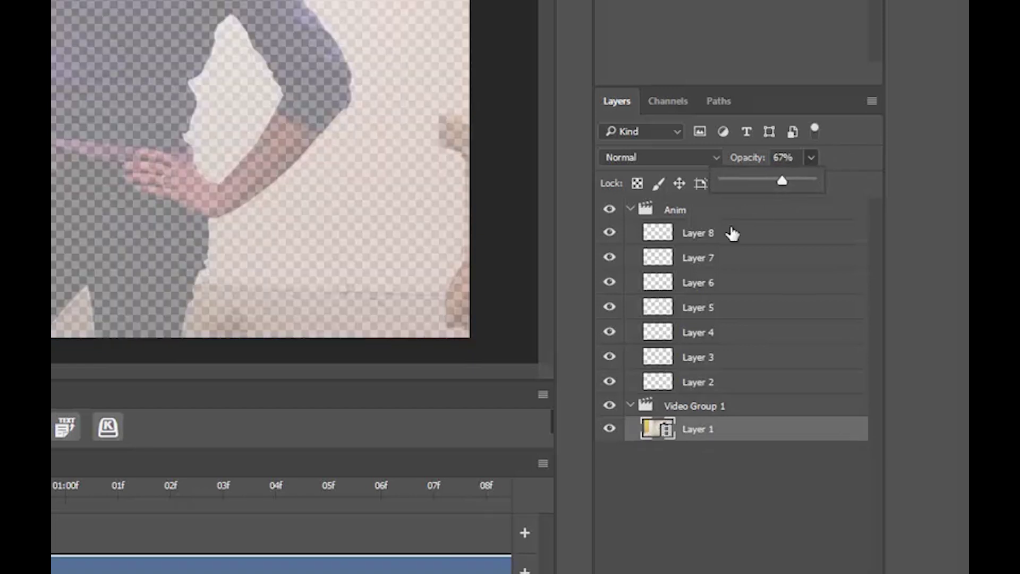
pyautogui.click(709, 385)
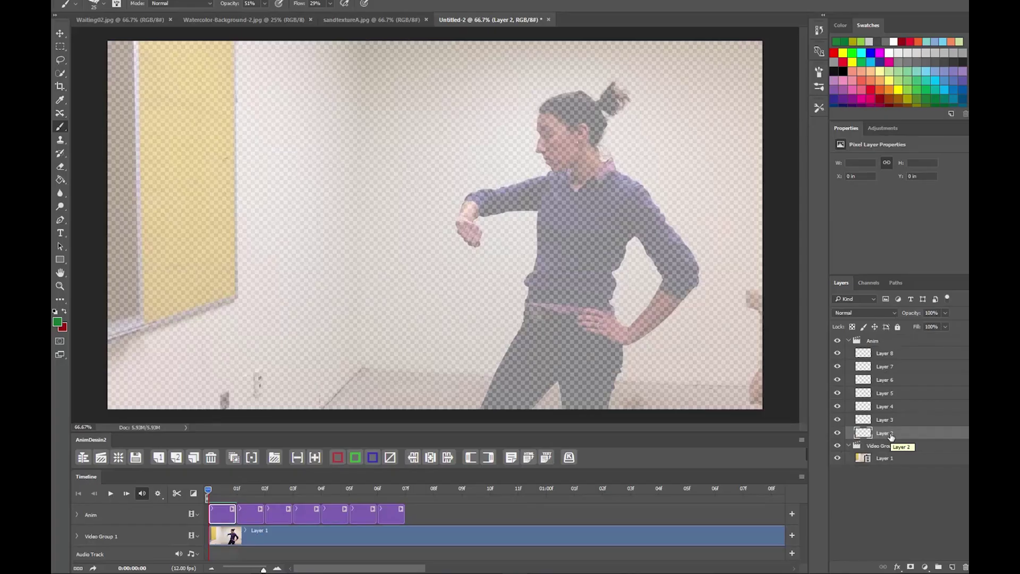
# Step: With the 2B Pencil brush preset, trace the woman's head, face, ear, neck and collar on Layer 2
pyautogui.click(819, 107)
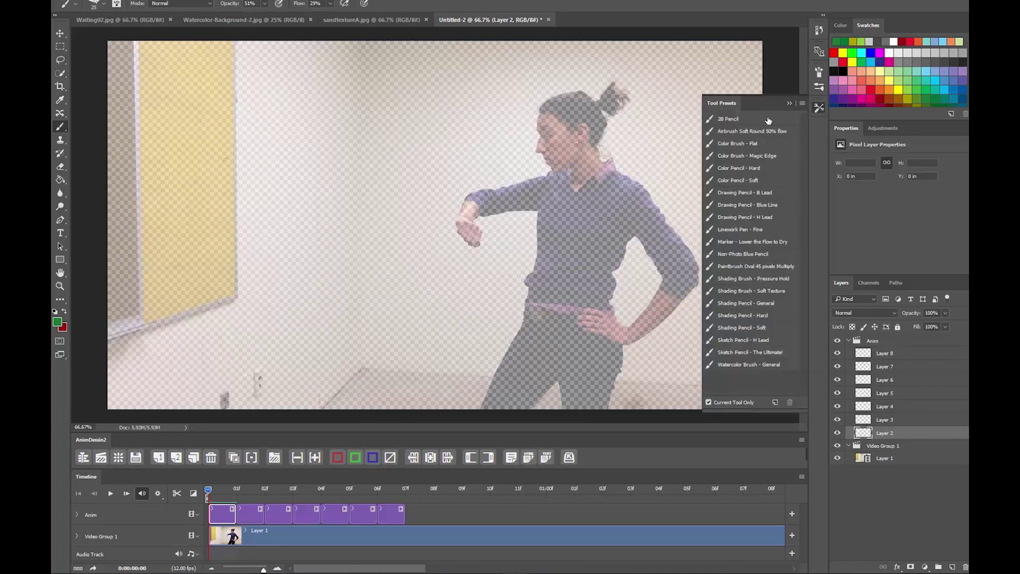
pyautogui.click(741, 119)
pyautogui.scroll(2, 601, 80)
pyautogui.moveTo(422, 130); pyautogui.dragTo(452, 96)
pyautogui.moveTo(425, 139)
pyautogui.mouseDown()
pyautogui.moveTo(532, 183)
pyautogui.moveTo(563, 234)
pyautogui.mouseUp()
pyautogui.moveTo(414, 173); pyautogui.dragTo(447, 186)
pyautogui.moveTo(422, 135); pyautogui.dragTo(412, 184)
pyautogui.moveTo(412, 188); pyautogui.dragTo(431, 255)
pyautogui.moveTo(439, 211); pyautogui.dragTo(464, 196)
pyautogui.moveTo(425, 245)
pyautogui.mouseDown()
pyautogui.moveTo(447, 258)
pyautogui.moveTo(452, 282)
pyautogui.moveTo(545, 255)
pyautogui.mouseUp()
pyautogui.moveTo(513, 300); pyautogui.dragTo(521, 332)
pyautogui.moveTo(590, 236); pyautogui.dragTo(611, 281)
pyautogui.moveTo(635, 269)
pyautogui.mouseDown()
pyautogui.moveTo(539, 361)
pyautogui.moveTo(598, 348)
pyautogui.mouseUp()
pyautogui.moveTo(627, 141); pyautogui.dragTo(593, 229)
pyautogui.moveTo(462, 104); pyautogui.dragTo(596, 74)
pyautogui.moveTo(510, 313); pyautogui.dragTo(550, 382)
pyautogui.moveTo(456, 309); pyautogui.dragTo(378, 356)
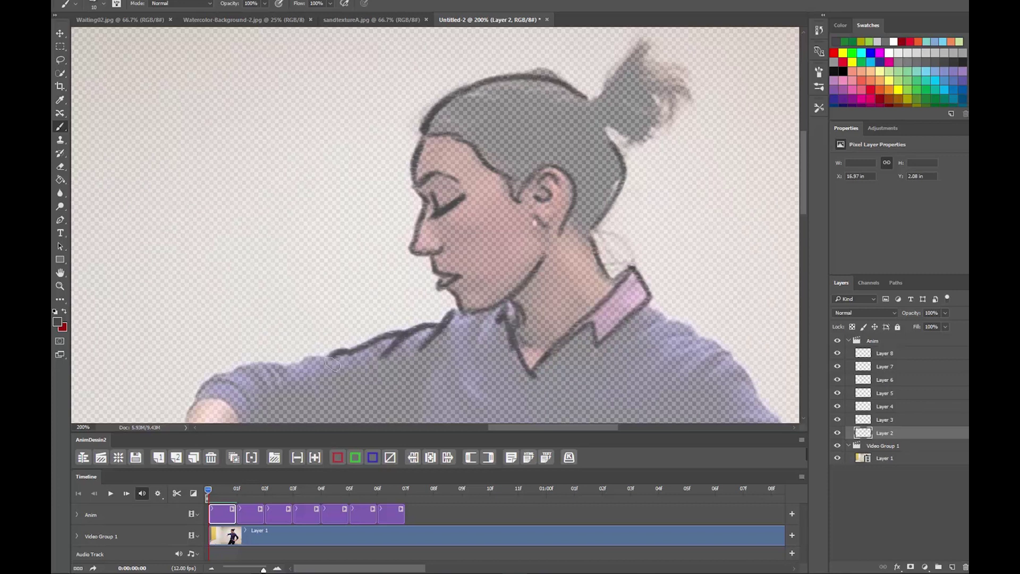
# Step: Trace the ponytail, the raised arm with its sleeve and hand, and the front edge of the torso
pyautogui.moveTo(417, 329); pyautogui.dragTo(247, 381)
pyautogui.scroll(5, 612, 298)
pyautogui.moveTo(598, 298)
pyautogui.mouseDown()
pyautogui.moveTo(733, 202)
pyautogui.moveTo(664, 351)
pyautogui.mouseUp()
pyautogui.scroll(-10, 531, 266)
pyautogui.moveTo(239, 261)
pyautogui.mouseDown()
pyautogui.moveTo(220, 311)
pyautogui.moveTo(154, 378)
pyautogui.mouseUp()
pyautogui.moveTo(247, 335); pyautogui.dragTo(187, 307)
pyautogui.moveTo(191, 251); pyautogui.dragTo(255, 213)
pyautogui.moveTo(241, 295); pyautogui.dragTo(344, 281)
pyautogui.moveTo(415, 282); pyautogui.dragTo(413, 420)
# Step: Outline the bent arm's shoulder and sleeve folds, and continue both sides of the sweater down toward the waist
pyautogui.scroll(-4, 425, 223)
pyautogui.hscroll(5, 425, 224)
pyautogui.moveTo(481, 45)
pyautogui.mouseDown()
pyautogui.moveTo(634, 188)
pyautogui.moveTo(733, 361)
pyautogui.mouseUp()
pyautogui.moveTo(678, 303); pyautogui.dragTo(590, 380)
pyautogui.moveTo(536, 242); pyautogui.dragTo(597, 319)
pyautogui.moveTo(553, 239); pyautogui.dragTo(471, 420)
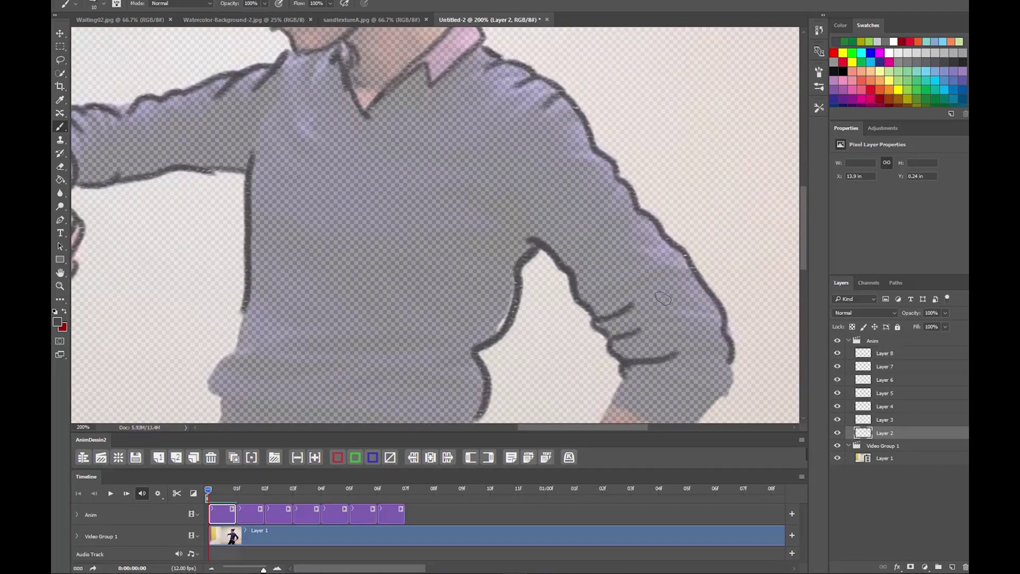
pyautogui.moveTo(248, 308); pyautogui.dragTo(208, 399)
# Step: Trace the hand on the hip, the cuff and forearm, the sweater hem and the trousers to finish the figure
pyautogui.hotkey('ctrl', '-')
pyautogui.moveTo(332, 335); pyautogui.dragTo(418, 348)
pyautogui.moveTo(467, 367); pyautogui.dragTo(391, 352)
pyautogui.moveTo(452, 370)
pyautogui.mouseDown()
pyautogui.moveTo(385, 380)
pyautogui.moveTo(400, 396)
pyautogui.mouseUp()
pyautogui.moveTo(571, 322); pyautogui.dragTo(481, 408)
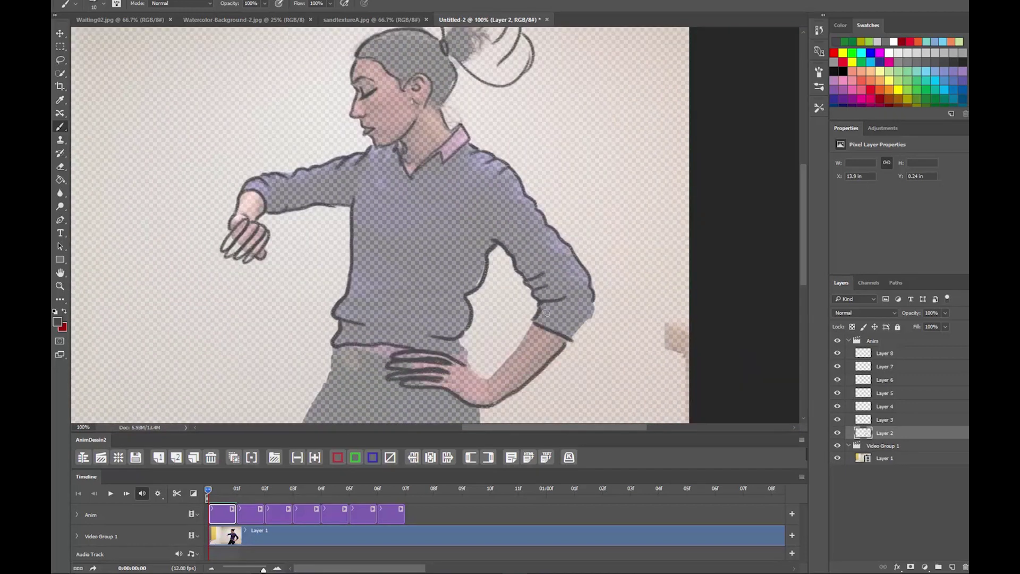
pyautogui.moveTo(594, 303); pyautogui.dragTo(531, 326)
pyautogui.moveTo(537, 324); pyautogui.dragTo(460, 389)
pyautogui.moveTo(340, 348); pyautogui.dragTo(468, 342)
pyautogui.moveTo(337, 351); pyautogui.dragTo(300, 422)
pyautogui.scroll(-3, 743, 279)
pyautogui.hotkey('ctrl', '-')
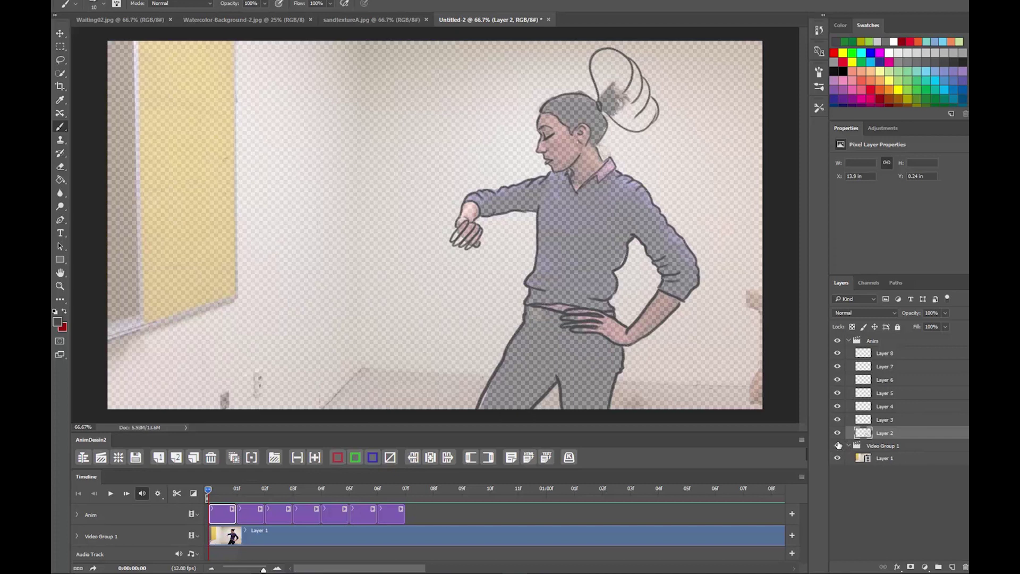
# Step: Hide Video Group 1 to check the line drawing alone, show it again and collapse the group
pyautogui.click(839, 446)
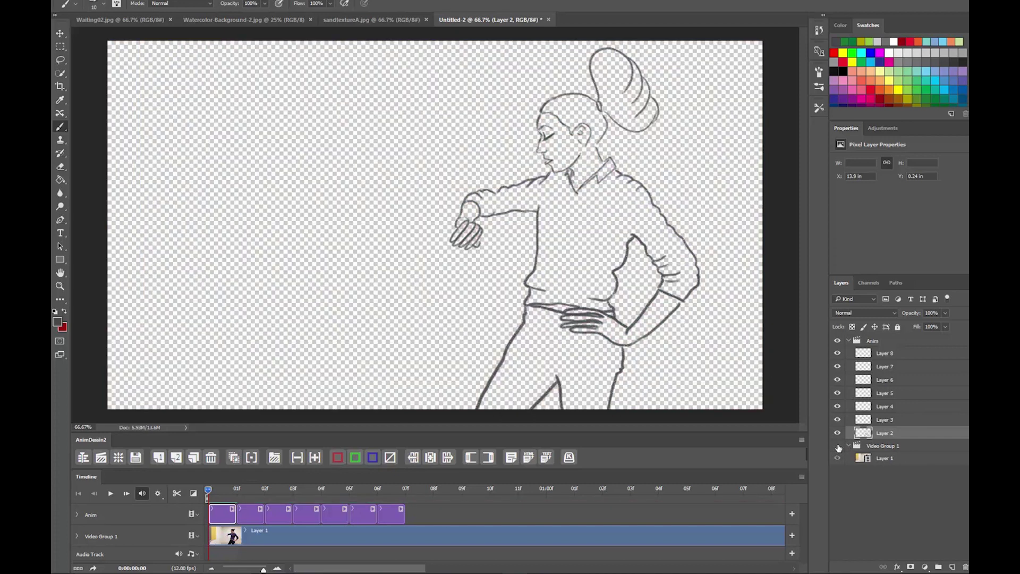
pyautogui.click(838, 446)
pyautogui.click(850, 446)
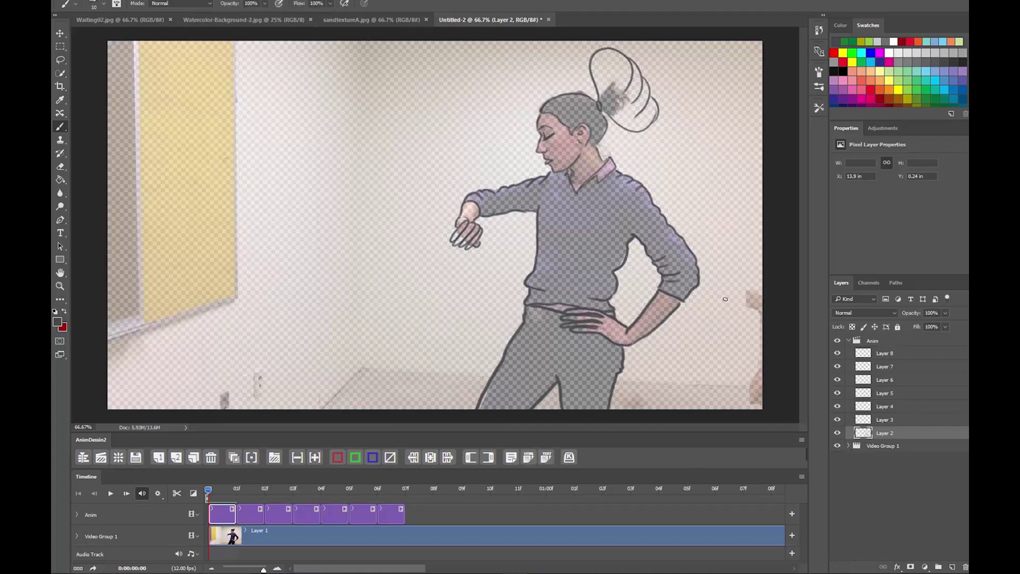
# Step: Copy all of Watercolor-Background-2.jpg and paste it into Untitled-2 between the Anim group and Video Group 1, making Untitled-2 the first document tab
pyautogui.click(225, 19)
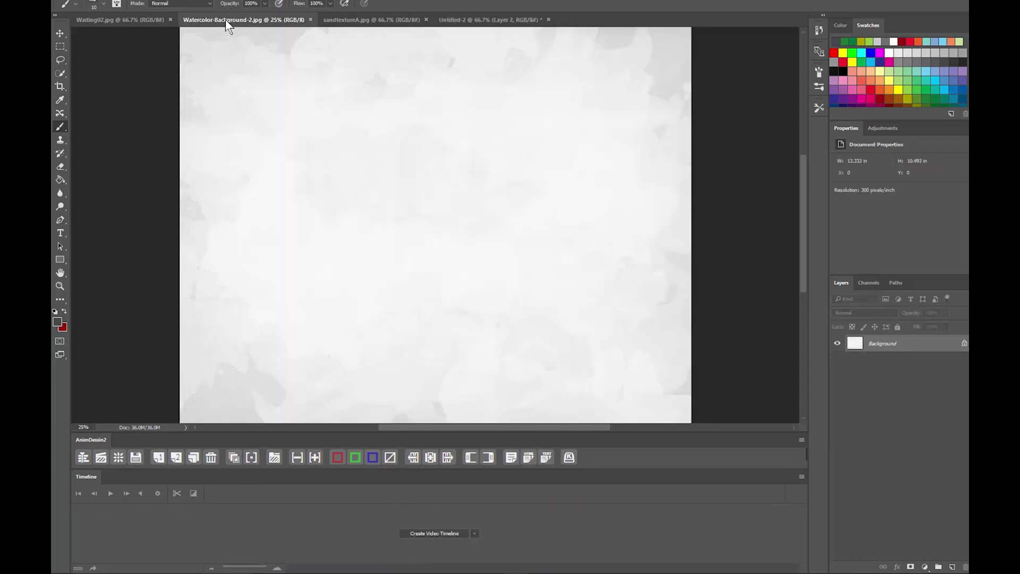
pyautogui.hotkey('ctrl', 'a')
pyautogui.click(453, 20)
pyautogui.moveTo(450, 21); pyautogui.dragTo(89, 19)
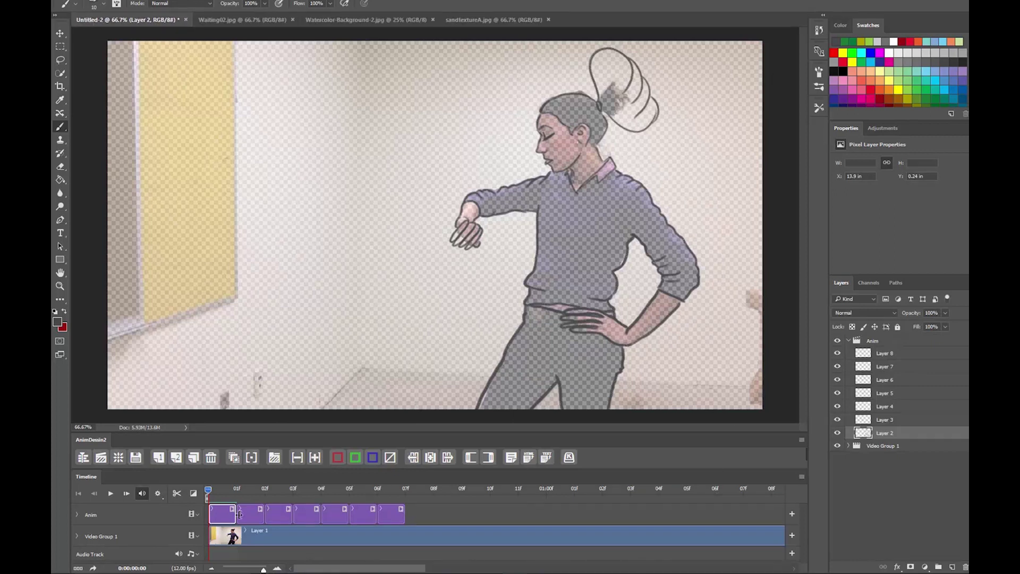
pyautogui.click(881, 448)
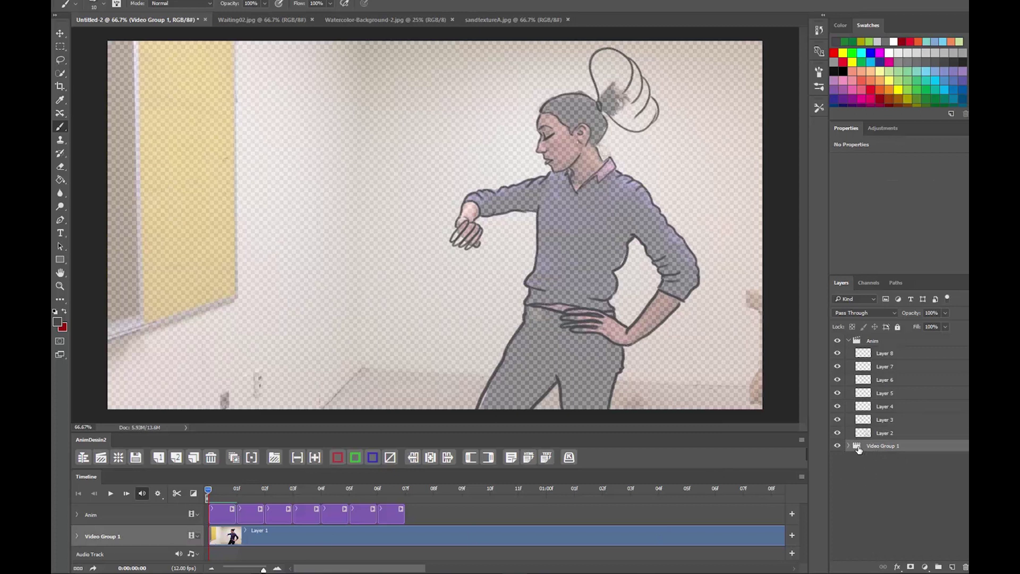
pyautogui.hotkey('ctrl', 'v')
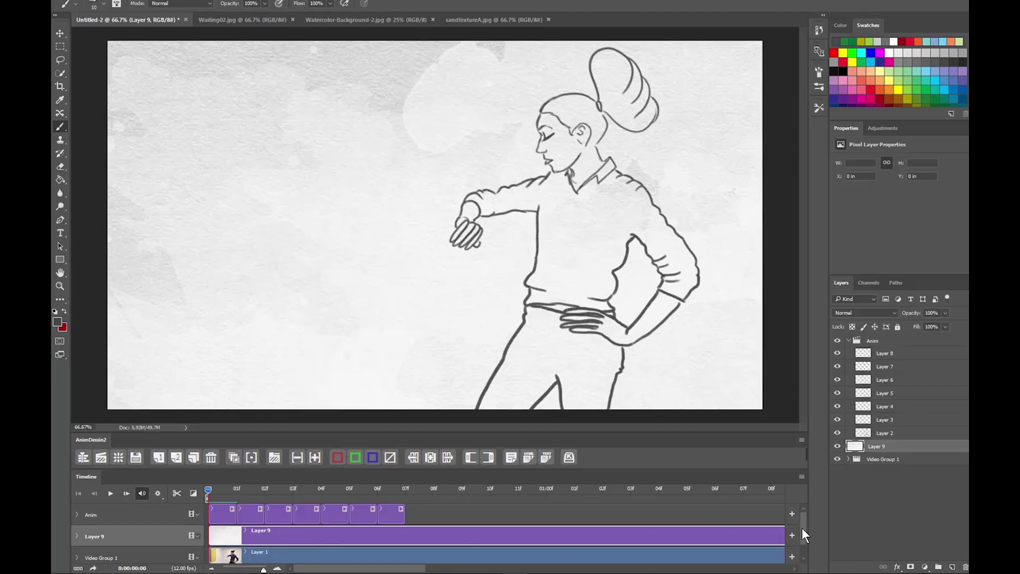
# Step: Zoom out the timeline and extend the watercolor background's clip to the end of the footage clip
pyautogui.click(263, 569)
pyautogui.moveTo(263, 569); pyautogui.dragTo(246, 569)
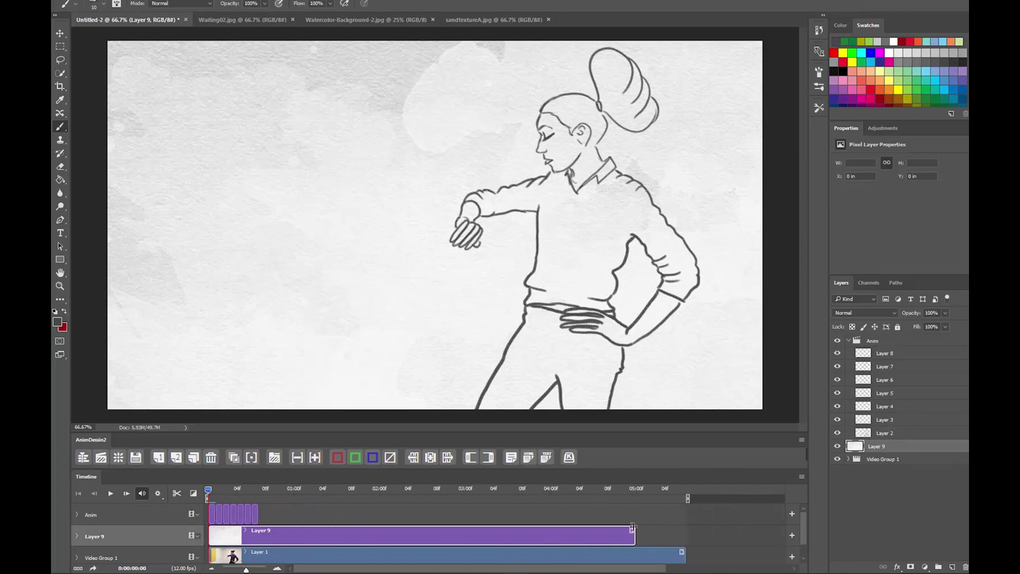
pyautogui.moveTo(632, 537); pyautogui.dragTo(687, 535)
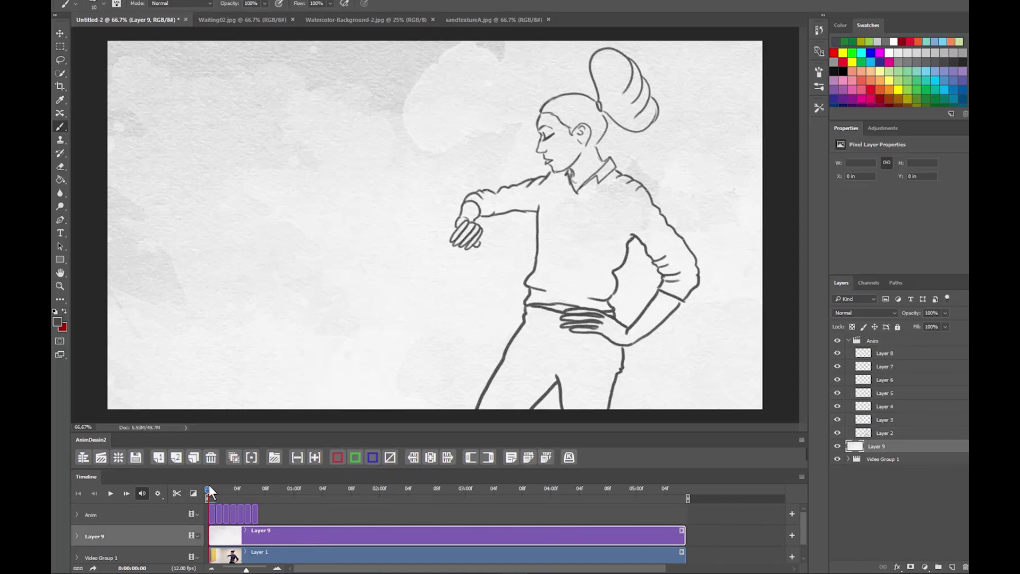
pyautogui.moveTo(206, 489); pyautogui.dragTo(210, 492)
# Step: Invert the watercolor background and colorize it with Hue/Saturation at Hue 220, Saturation 25 and Lightness +8
pyautogui.hotkey('ctrl', 'i')
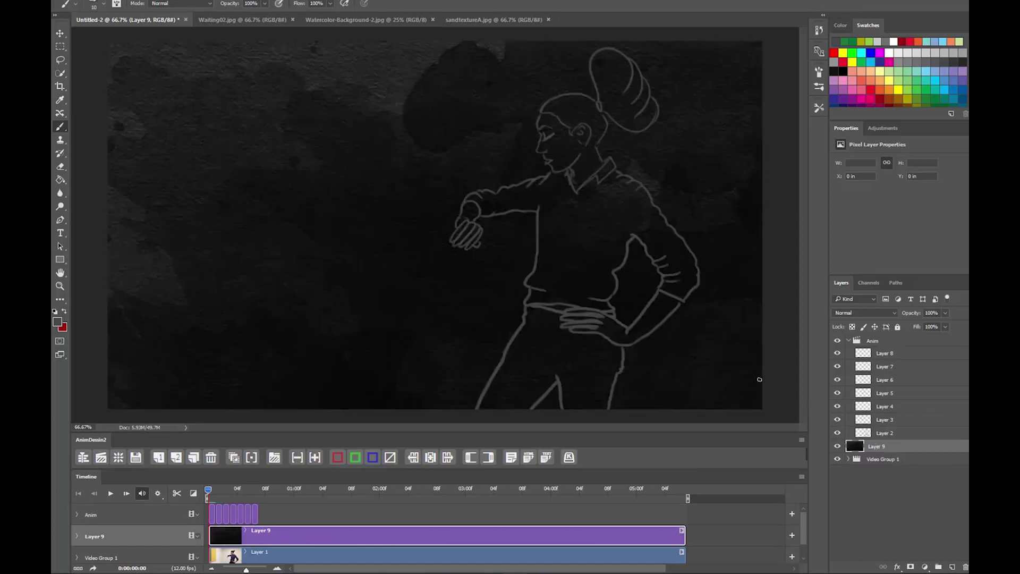
pyautogui.hotkey('ctrl', 'u')
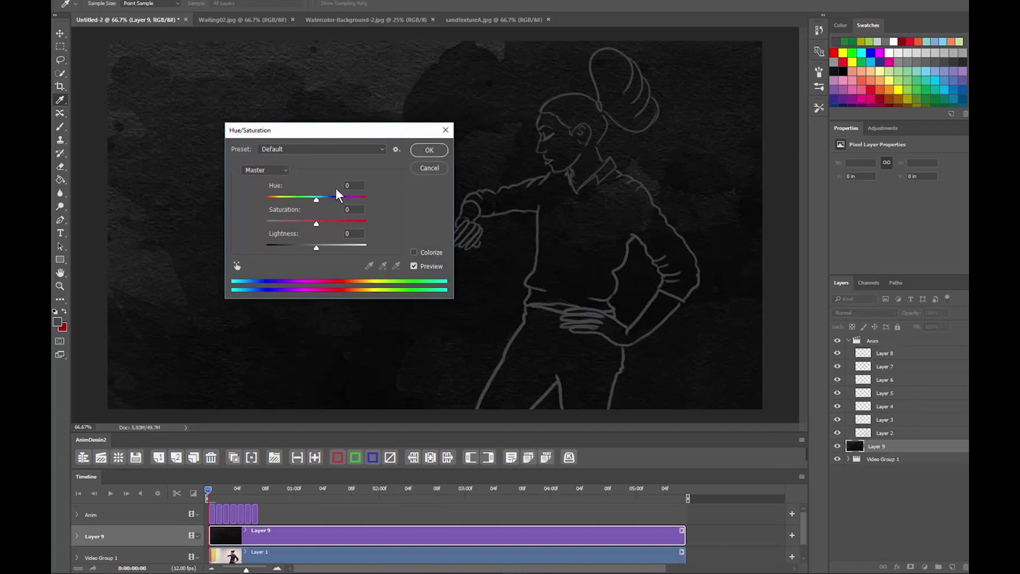
pyautogui.moveTo(317, 201); pyautogui.dragTo(329, 202)
pyautogui.click(414, 253)
pyautogui.moveTo(317, 248); pyautogui.dragTo(320, 249)
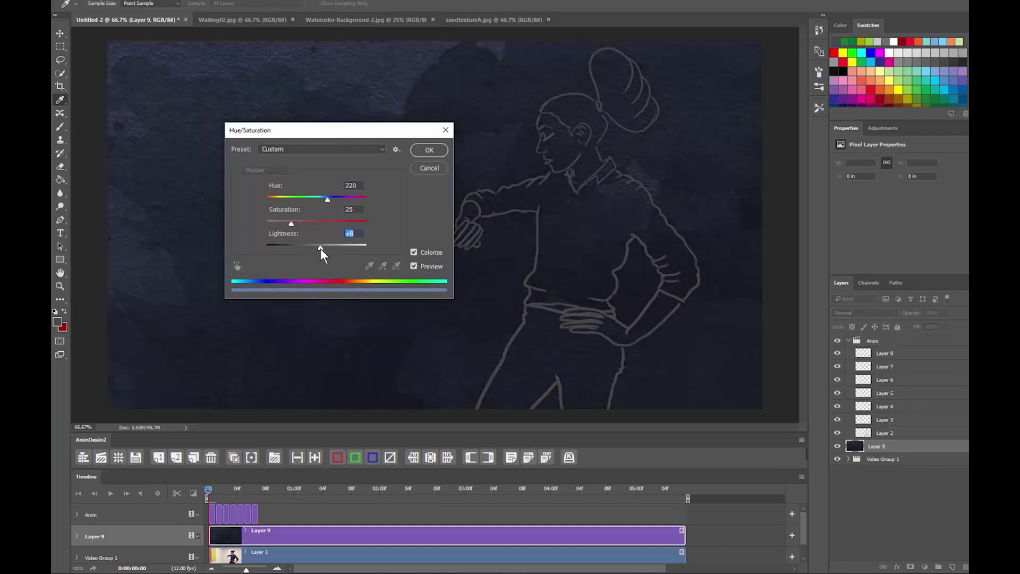
pyautogui.click(429, 151)
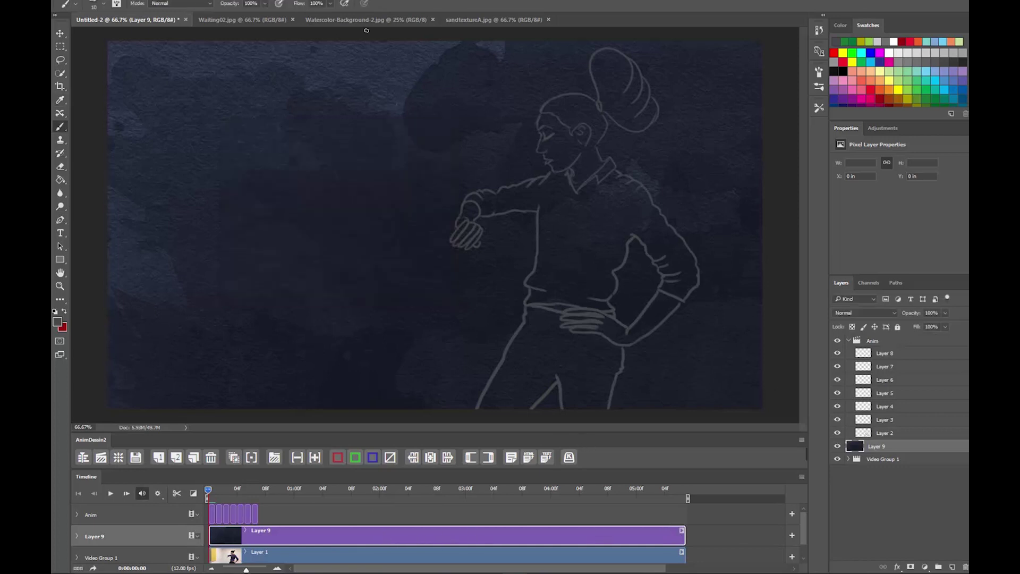
# Step: Copy all of sandtextureA.jpg, paste it above the watercolor background in Untitled-2 and invert its colors
pyautogui.click(486, 20)
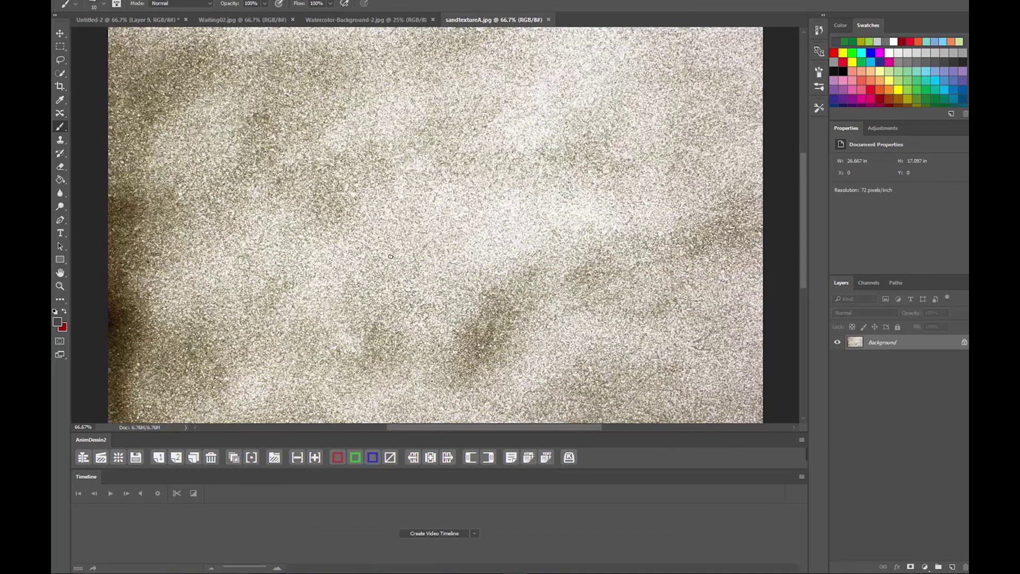
pyautogui.hotkey('ctrl', 'a')
pyautogui.click(139, 20)
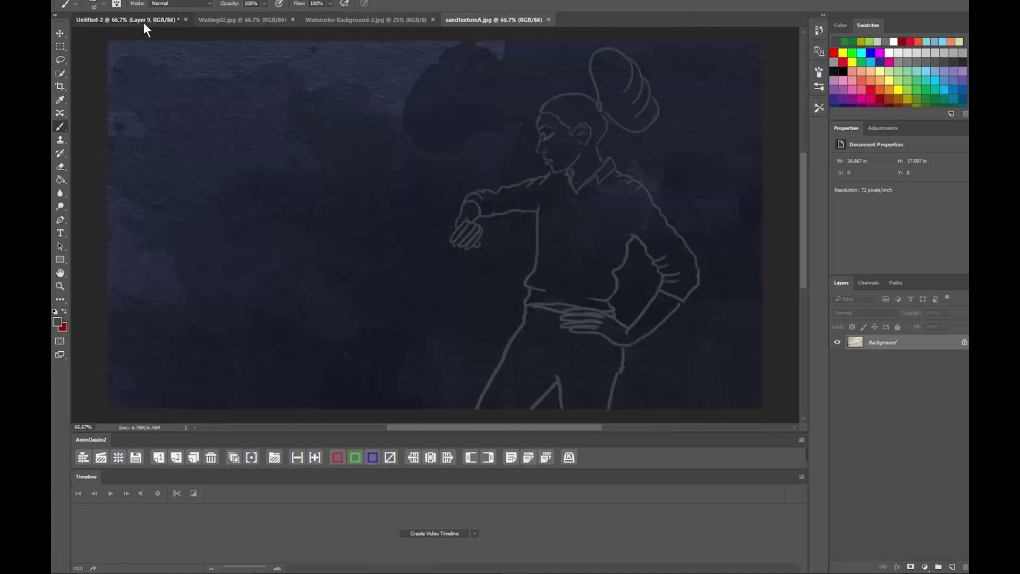
pyautogui.hotkey('ctrl', 'v')
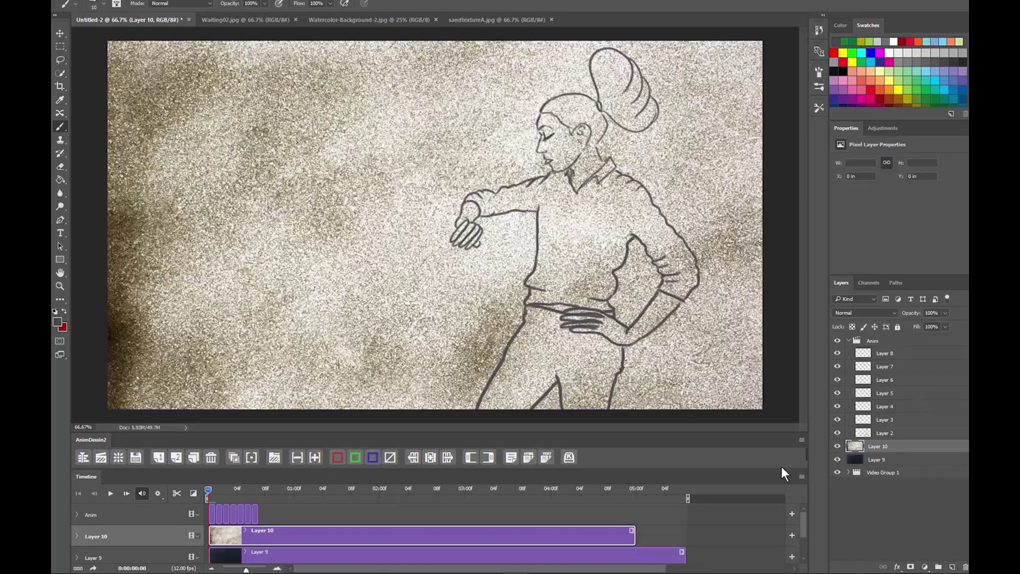
pyautogui.hotkey('ctrl', 'i')
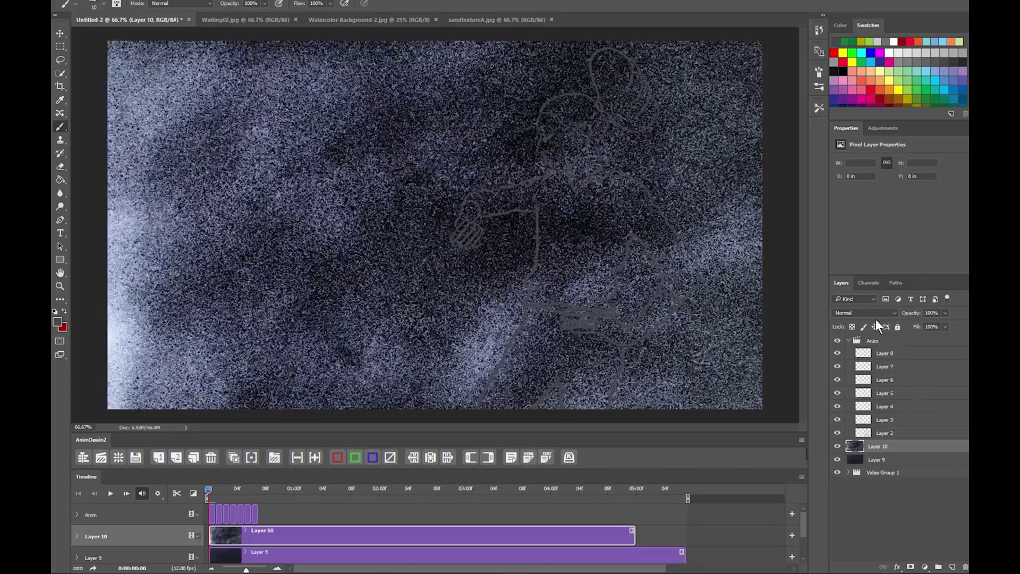
# Step: Set the sand texture layer to Screen at 36% opacity and extend its clip to the end of the watercolor background's clip
pyautogui.click(944, 313)
pyautogui.moveTo(933, 324); pyautogui.dragTo(919, 327)
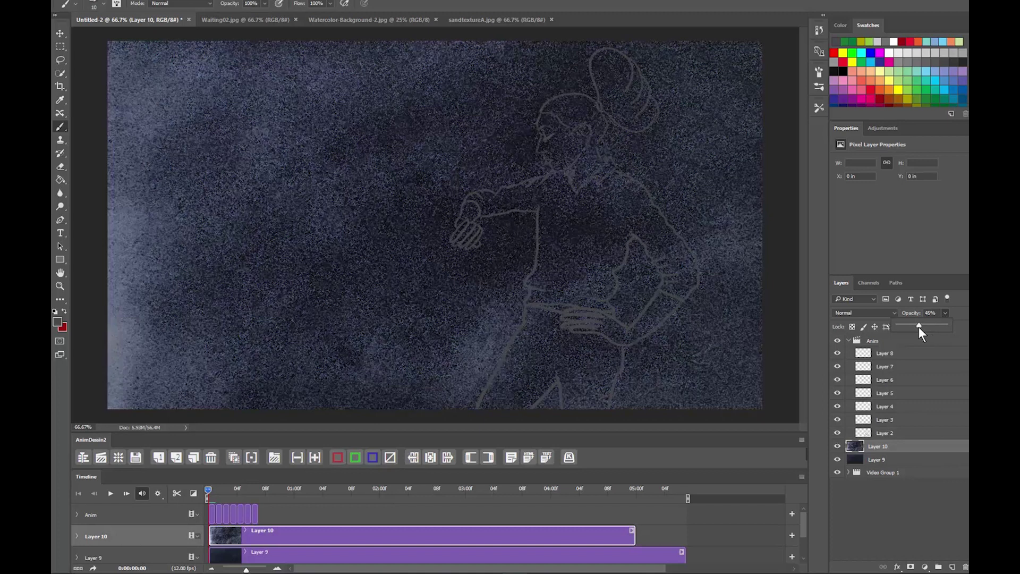
pyautogui.click(852, 312)
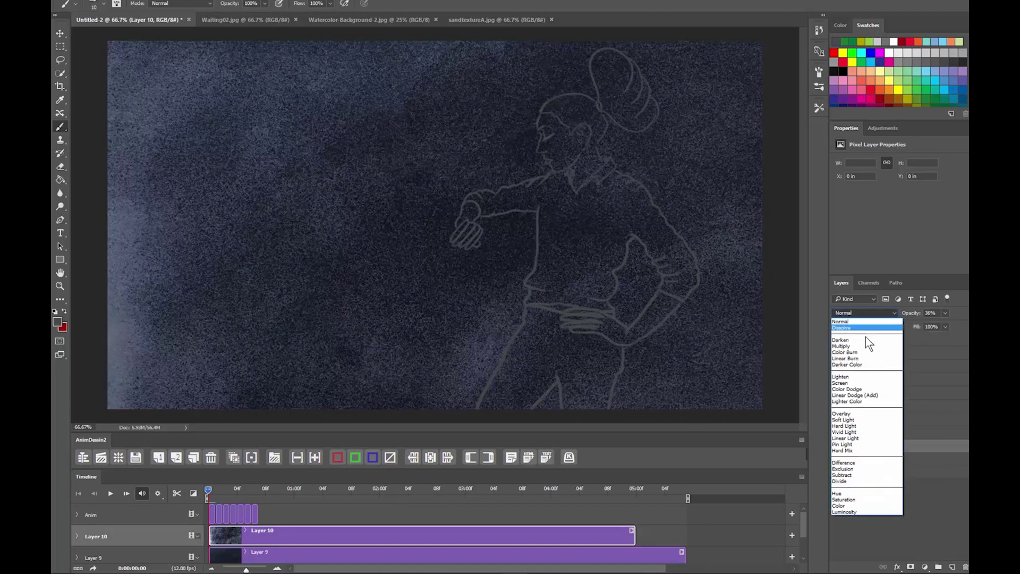
pyautogui.click(854, 384)
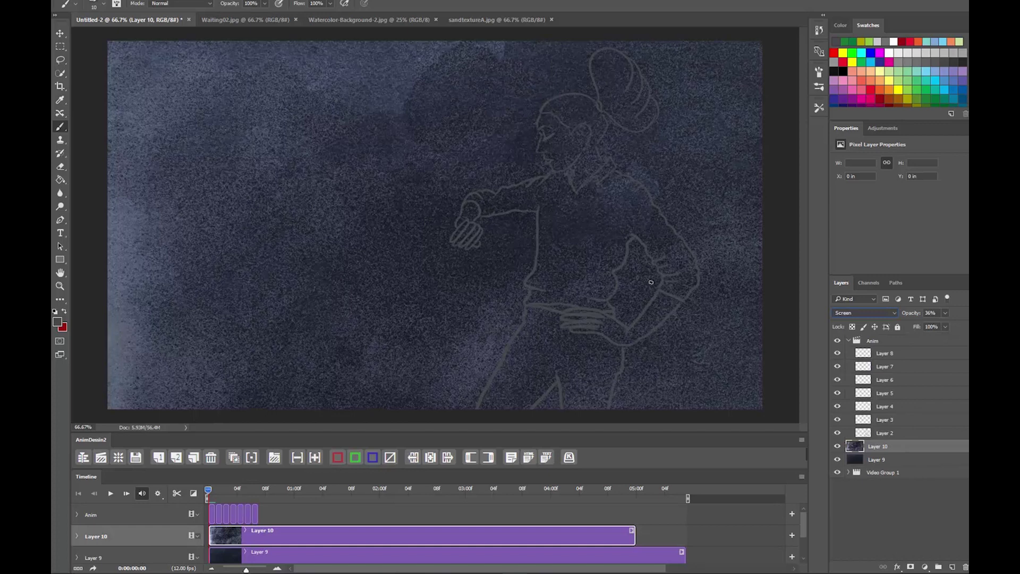
pyautogui.moveTo(635, 535); pyautogui.dragTo(685, 535)
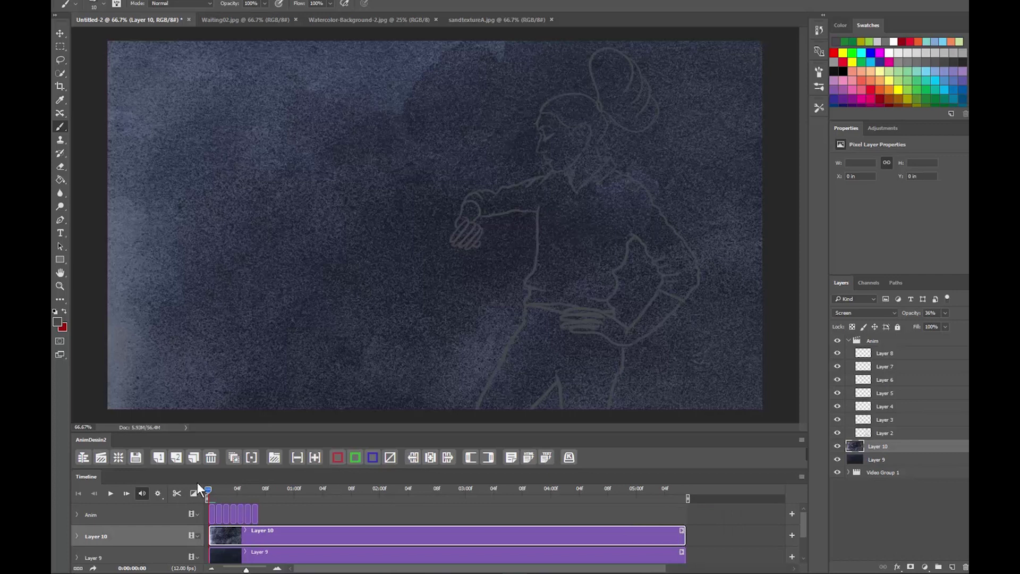
pyautogui.scroll(-1, 221, 527)
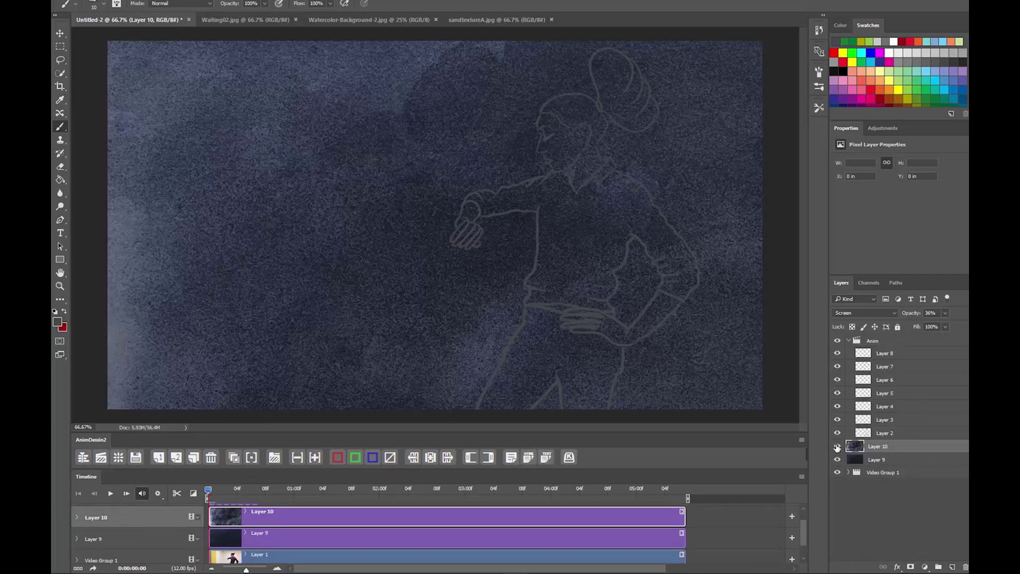
# Step: Invert the watercolor background on Layer 9 and hide the sand texture on Layer 10
pyautogui.click(880, 460)
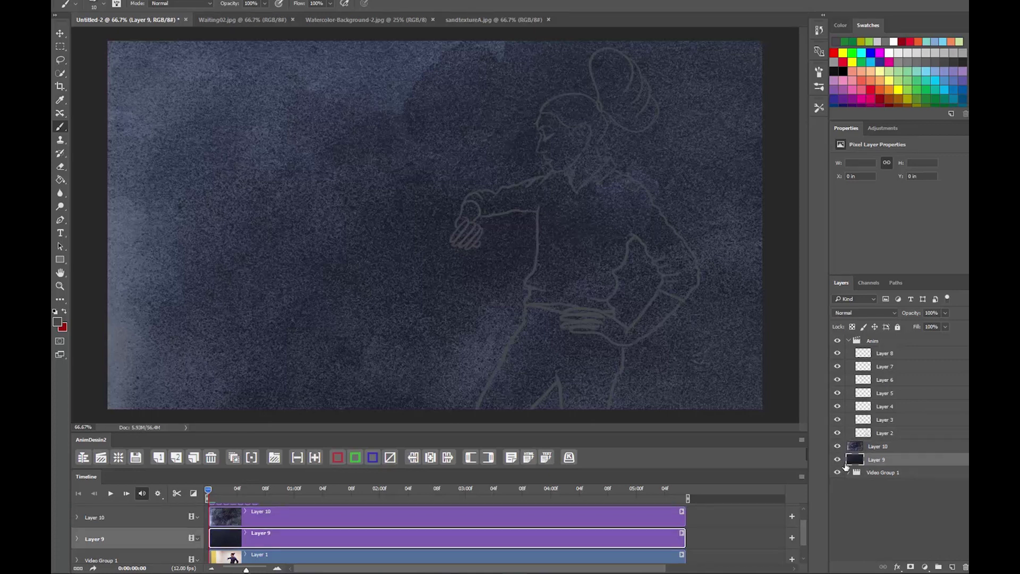
pyautogui.hotkey('ctrl', 'i')
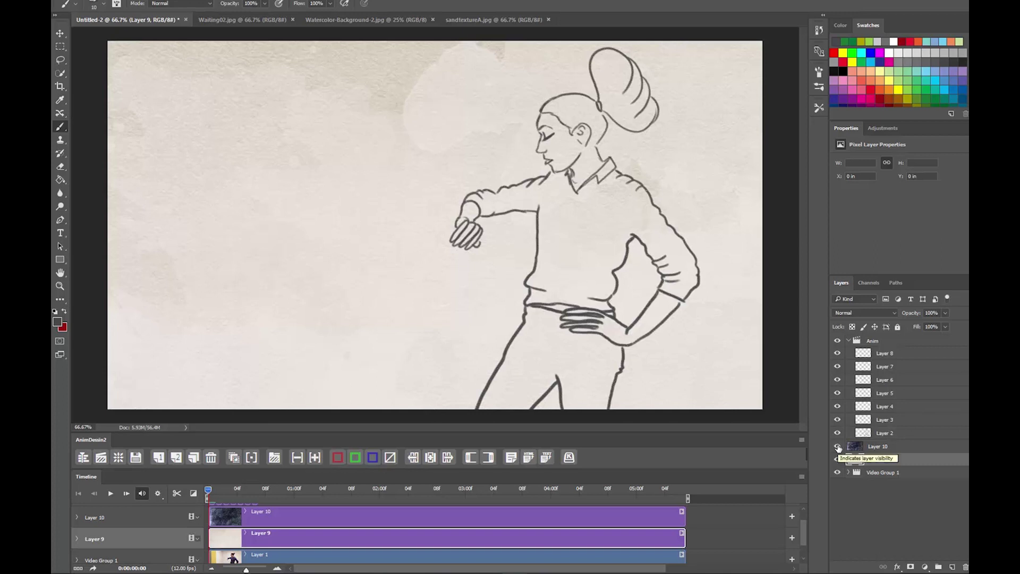
pyautogui.click(838, 447)
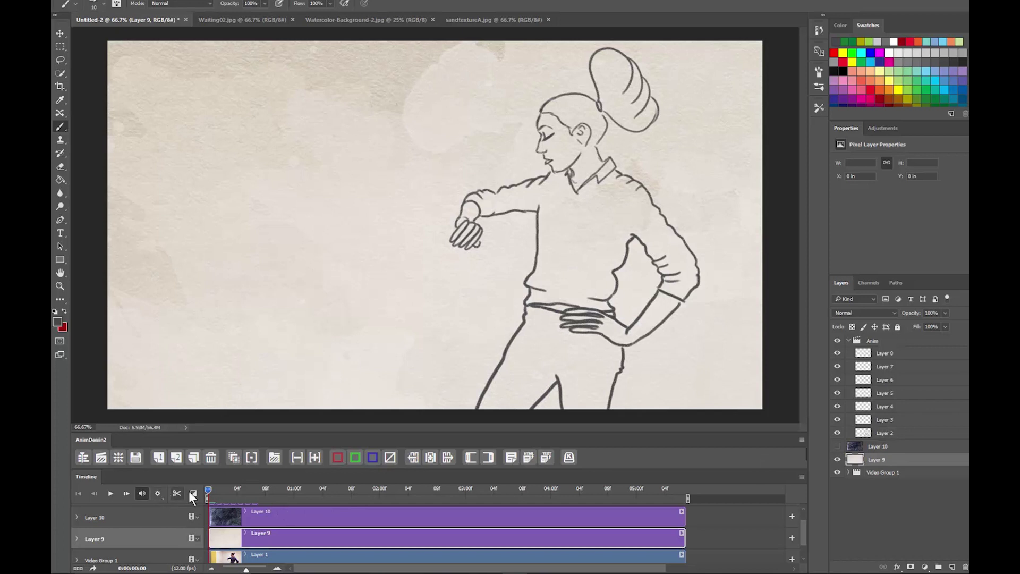
# Step: Enable onion skins and set their blend mode to Multiply
pyautogui.scroll(1, 221, 518)
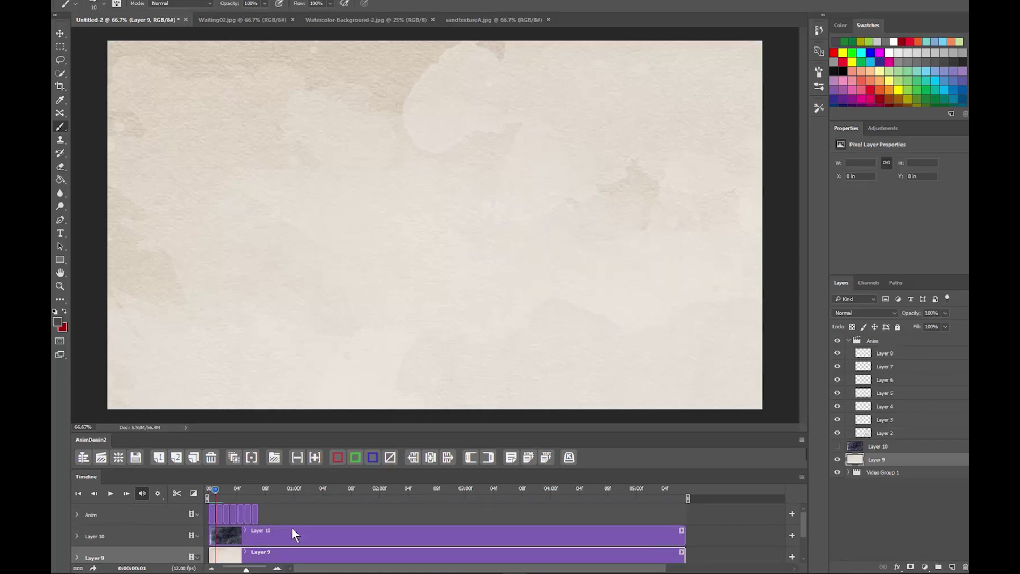
pyautogui.click(234, 458)
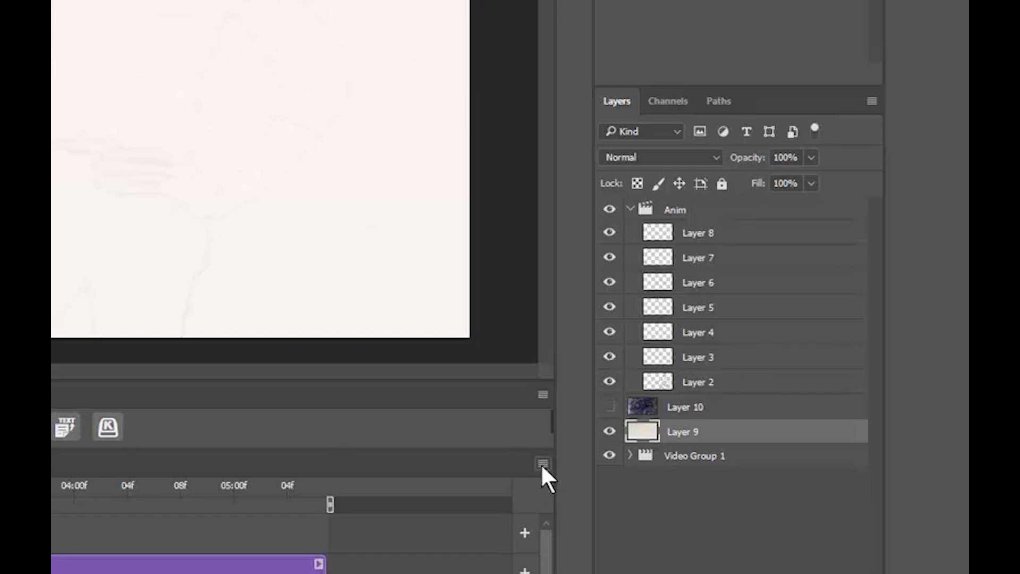
pyautogui.click(802, 476)
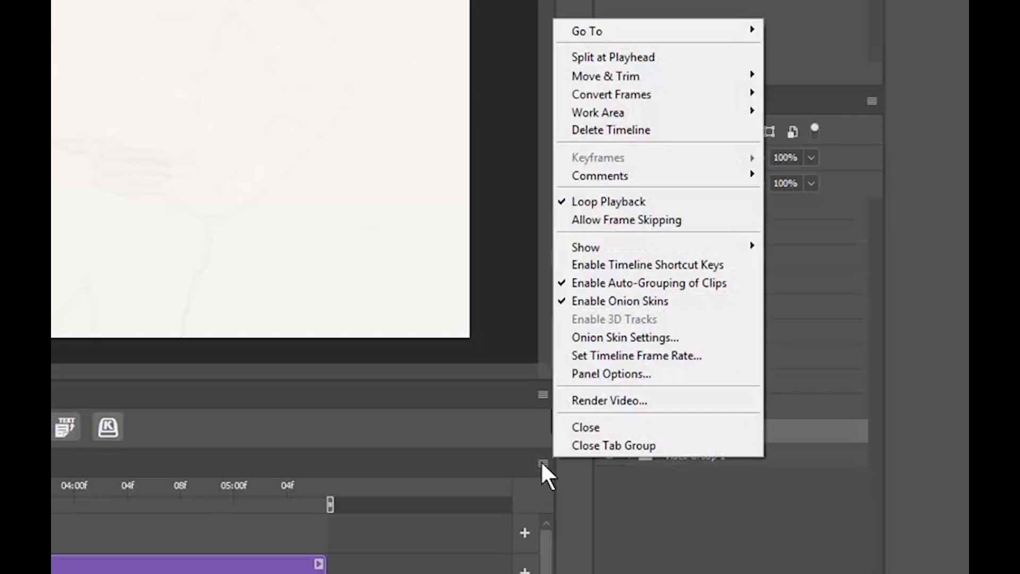
pyautogui.click(608, 341)
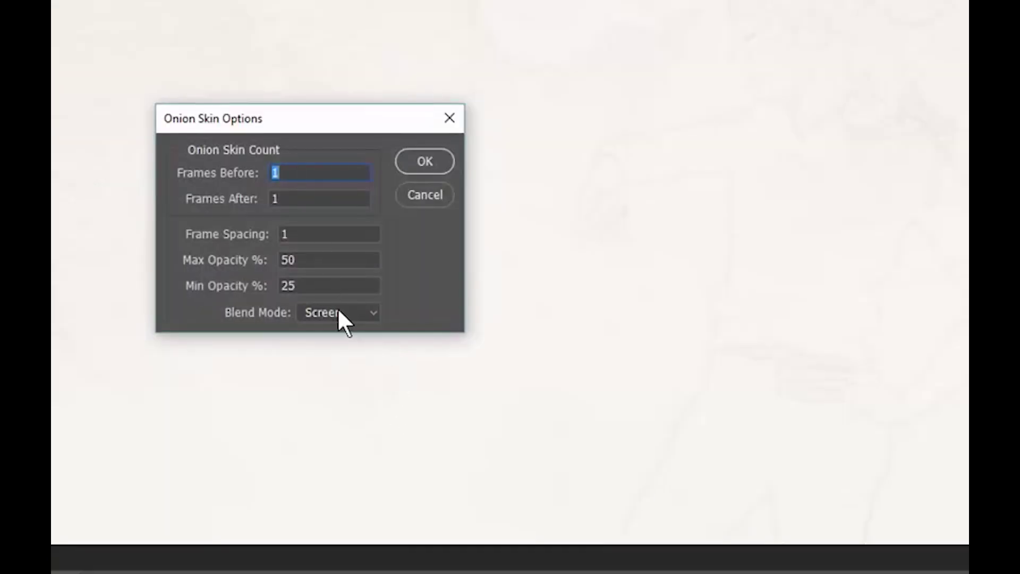
pyautogui.click(340, 306)
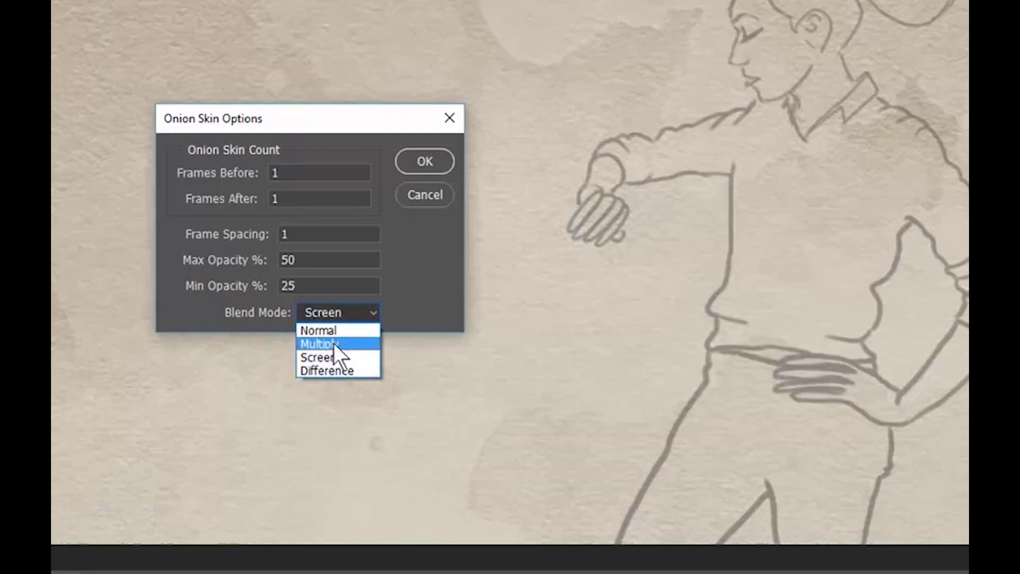
pyautogui.click(333, 343)
pyautogui.click(424, 161)
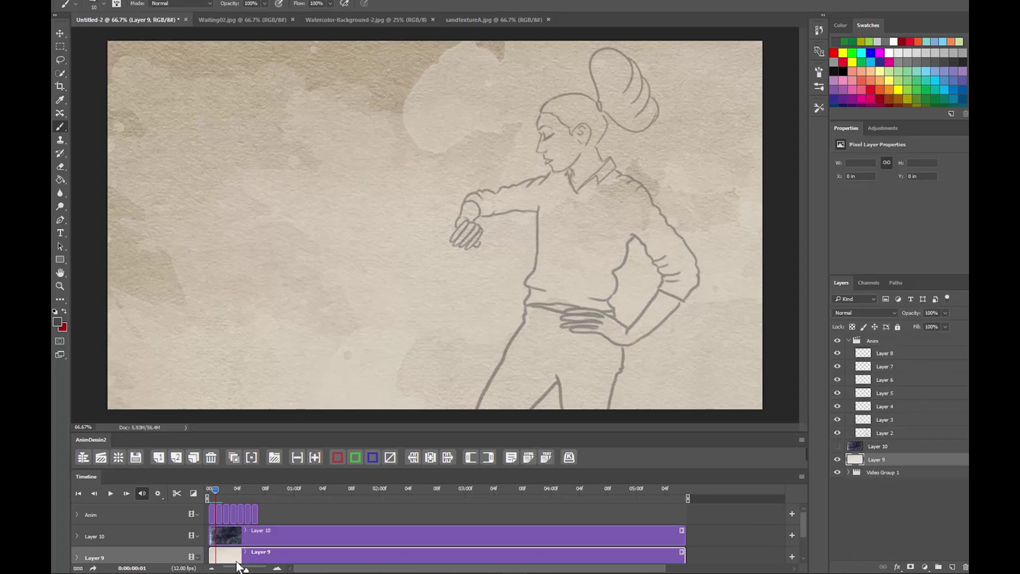
# Step: Zoom in on the timeline and label the first drawing, Layer 2, in red
pyautogui.moveTo(237, 567); pyautogui.dragTo(258, 568)
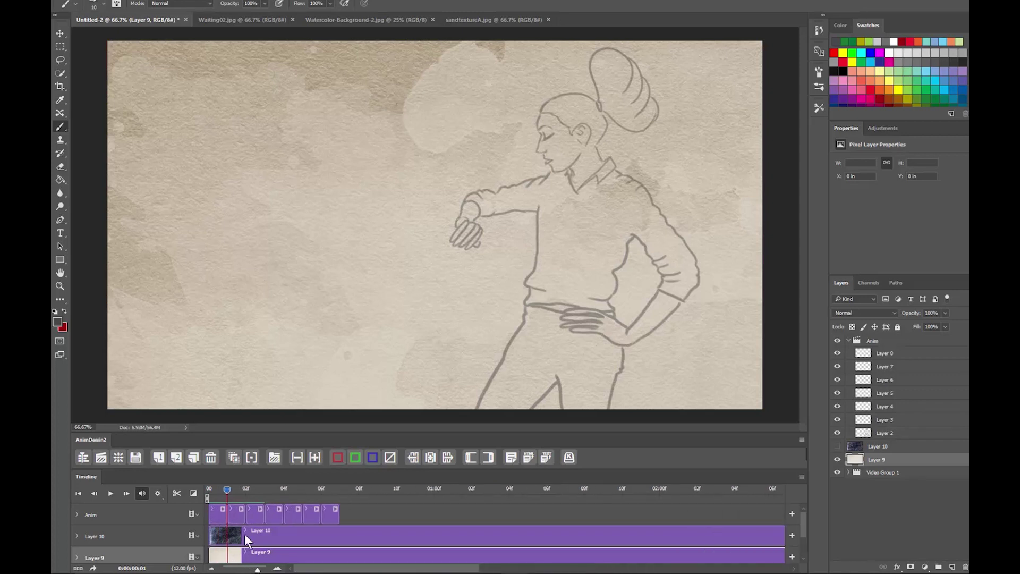
pyautogui.click(218, 514)
pyautogui.click(337, 457)
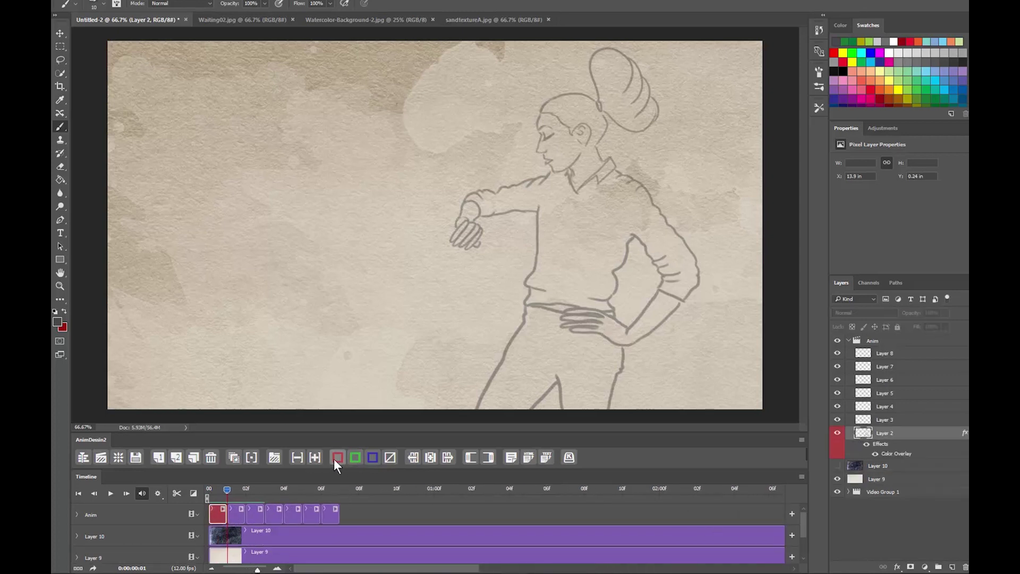
# Step: Trace the woman's head, face, ponytail and neck on Layer 3 over the red onion skin, after adjusting the brush
pyautogui.click(236, 515)
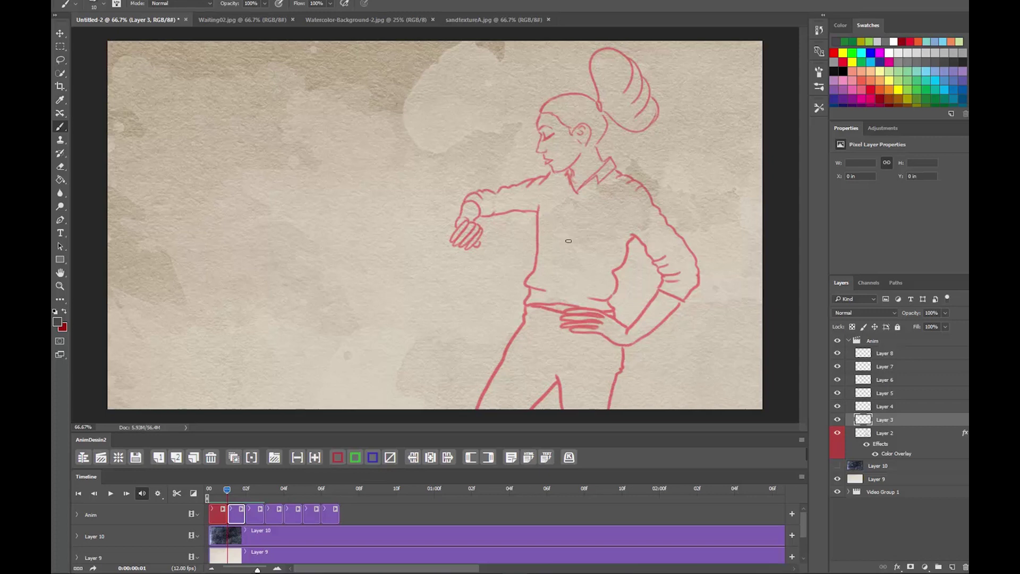
pyautogui.hotkey('ctrl', '1')
pyautogui.moveTo(805, 207); pyautogui.dragTo(803, 180)
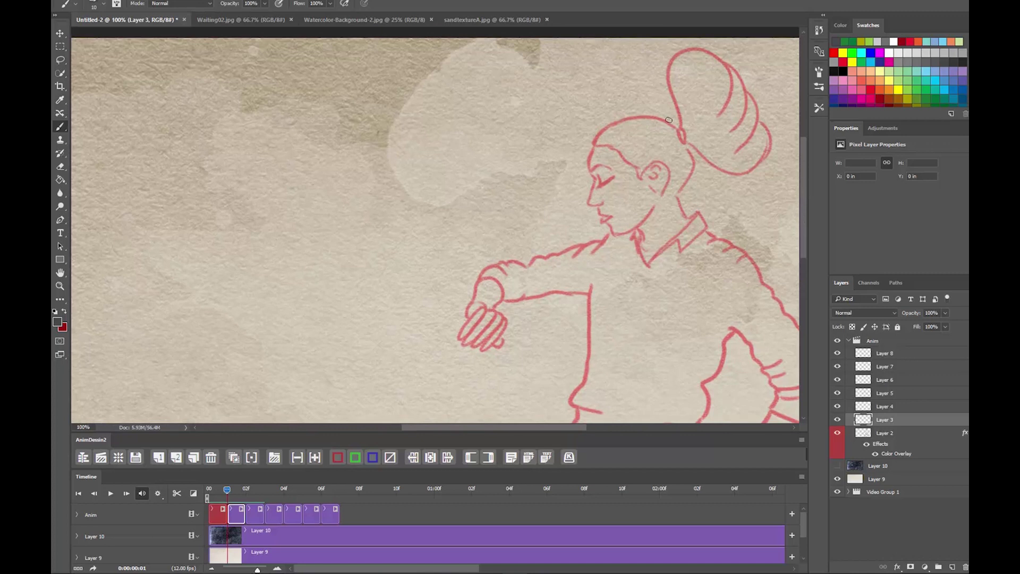
pyautogui.moveTo(595, 144)
pyautogui.mouseDown()
pyautogui.moveTo(619, 123)
pyautogui.moveTo(677, 127)
pyautogui.mouseUp()
pyautogui.moveTo(594, 145)
pyautogui.mouseDown()
pyautogui.moveTo(670, 168)
pyautogui.moveTo(664, 193)
pyautogui.mouseUp()
pyautogui.moveTo(595, 146)
pyautogui.mouseDown()
pyautogui.moveTo(588, 178)
pyautogui.moveTo(598, 206)
pyautogui.moveTo(589, 206)
pyautogui.moveTo(599, 187)
pyautogui.mouseUp()
pyautogui.rightClick(596, 206)
pyautogui.press('Return')
pyautogui.moveTo(682, 139)
pyautogui.mouseDown()
pyautogui.moveTo(693, 48)
pyautogui.moveTo(734, 114)
pyautogui.mouseUp()
pyautogui.moveTo(758, 107); pyautogui.dragTo(691, 154)
pyautogui.moveTo(691, 143)
pyautogui.mouseDown()
pyautogui.moveTo(678, 212)
pyautogui.moveTo(646, 263)
pyautogui.mouseUp()
# Step: Trace the woman's sweater, arms, hands, waist and legs on Layer 3 to complete the second drawing
pyautogui.moveTo(600, 210)
pyautogui.mouseDown()
pyautogui.moveTo(611, 217)
pyautogui.moveTo(478, 307)
pyautogui.moveTo(494, 346)
pyautogui.moveTo(525, 299)
pyautogui.moveTo(569, 405)
pyautogui.moveTo(598, 416)
pyautogui.mouseUp()
pyautogui.moveTo(707, 232)
pyautogui.mouseDown()
pyautogui.moveTo(789, 317)
pyautogui.moveTo(574, 197)
pyautogui.moveTo(614, 249)
pyautogui.mouseUp()
pyautogui.moveTo(633, 252)
pyautogui.mouseDown()
pyautogui.moveTo(602, 278)
pyautogui.moveTo(636, 297)
pyautogui.mouseUp()
pyautogui.moveTo(624, 194); pyautogui.dragTo(637, 297)
pyautogui.moveTo(558, 197); pyautogui.dragTo(526, 297)
pyautogui.moveTo(495, 292); pyautogui.dragTo(520, 297)
pyautogui.moveTo(600, 279); pyautogui.dragTo(551, 345)
pyautogui.moveTo(454, 308)
pyautogui.mouseDown()
pyautogui.moveTo(531, 313)
pyautogui.moveTo(511, 320)
pyautogui.mouseUp()
pyautogui.moveTo(452, 325); pyautogui.dragTo(513, 336)
pyautogui.moveTo(468, 344); pyautogui.dragTo(568, 364)
pyautogui.moveTo(632, 301); pyautogui.dragTo(566, 359)
pyautogui.moveTo(404, 302)
pyautogui.mouseDown()
pyautogui.moveTo(478, 308)
pyautogui.moveTo(340, 422)
pyautogui.mouseUp()
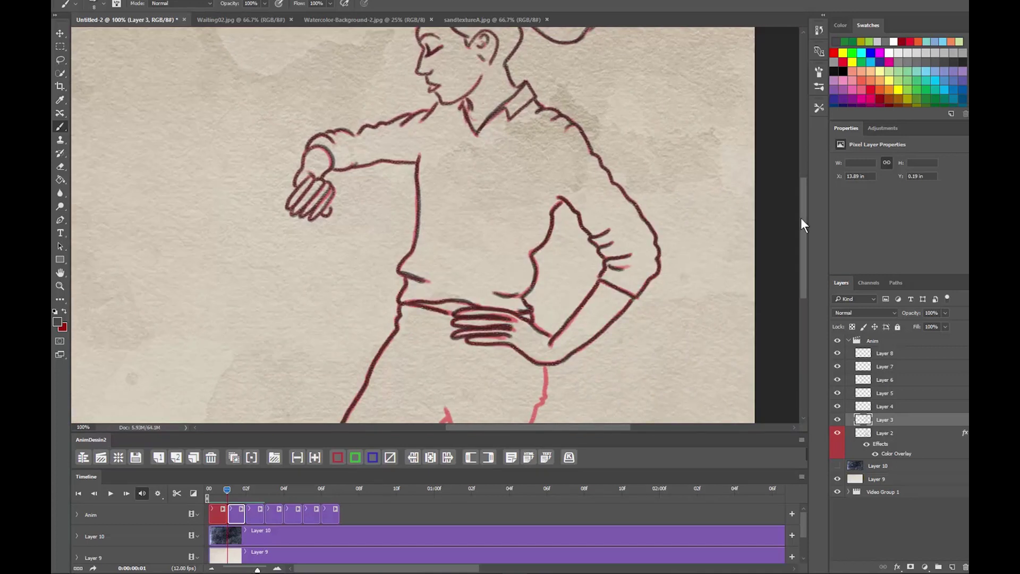
pyautogui.moveTo(478, 319); pyautogui.dragTo(479, 108)
pyautogui.moveTo(340, 218); pyautogui.dragTo(327, 248)
pyautogui.moveTo(447, 200); pyautogui.dragTo(409, 249)
pyautogui.moveTo(546, 157); pyautogui.dragTo(535, 199)
# Step: Move Layer 3 above Layer 4 in the Anim group and make the blank Layer 4 the active drawing layer
pyautogui.scroll(6, 784, 174)
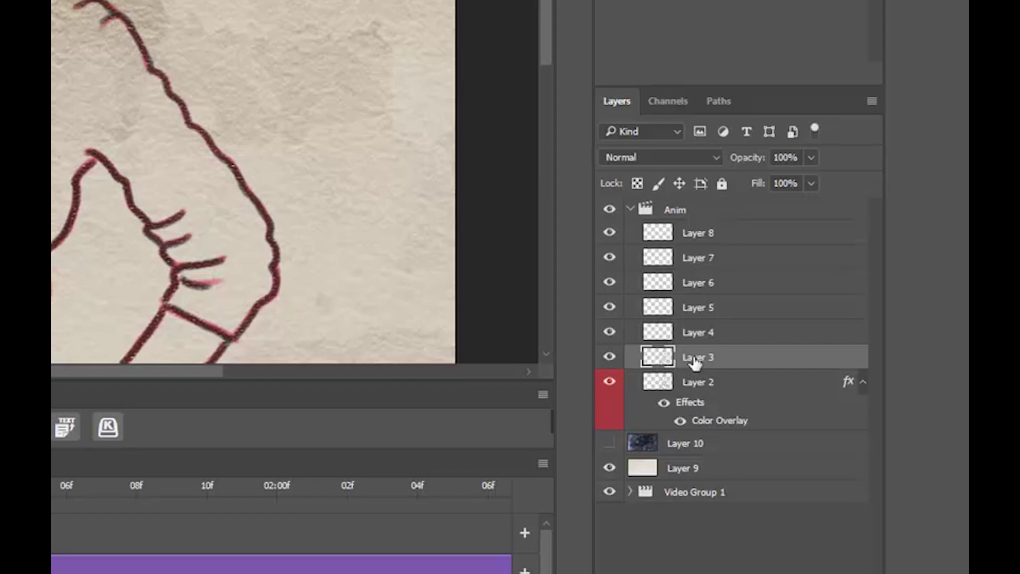
pyautogui.moveTo(659, 358); pyautogui.dragTo(691, 321)
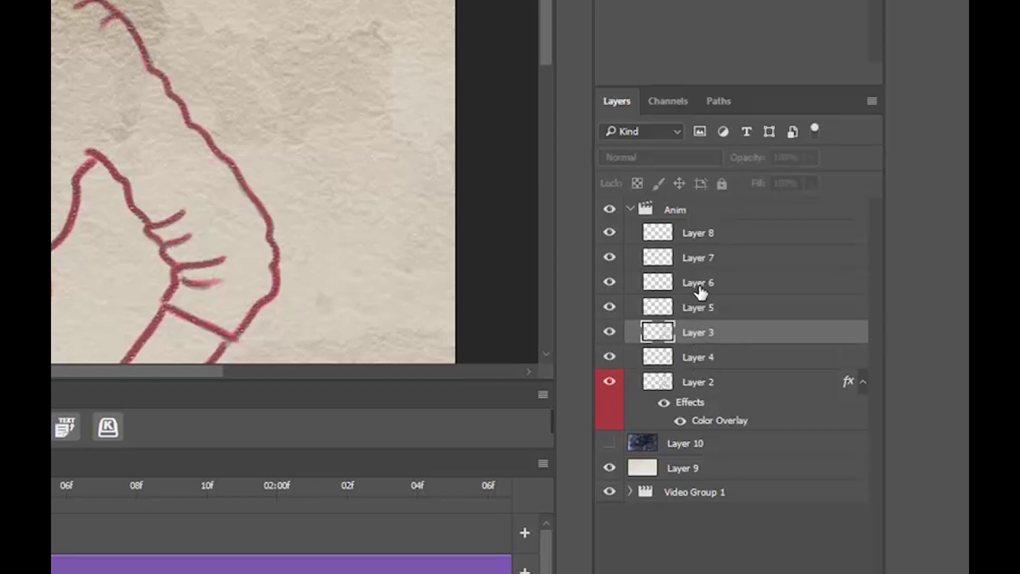
pyautogui.click(699, 361)
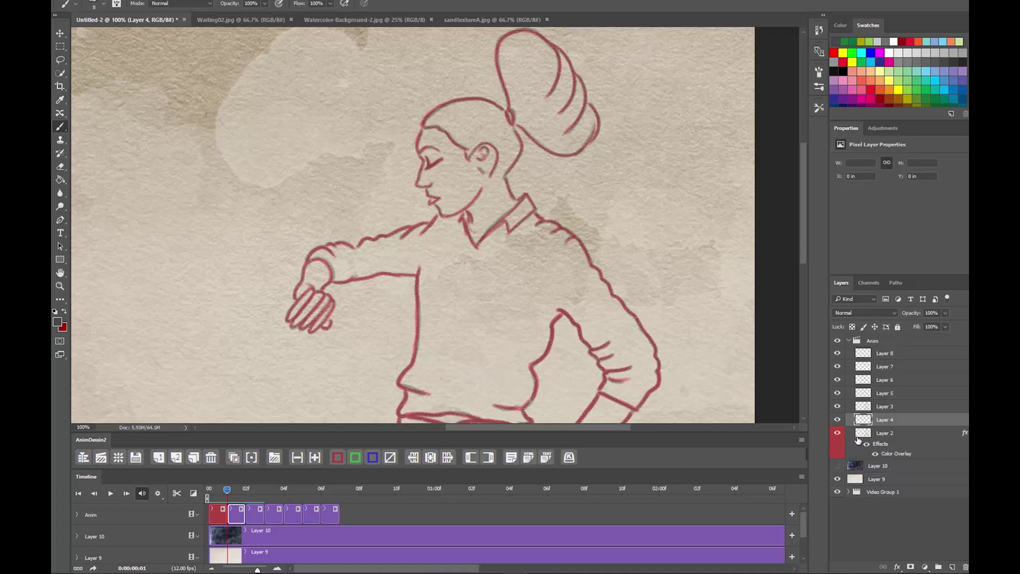
# Step: Trace the ponytail, hair, face and ear on Layer 4 over the red onion skin
pyautogui.scroll(1, 802, 155)
pyautogui.moveTo(511, 125); pyautogui.dragTo(507, 139)
pyautogui.moveTo(497, 69)
pyautogui.mouseDown()
pyautogui.moveTo(585, 133)
pyautogui.moveTo(425, 141)
pyautogui.moveTo(441, 212)
pyautogui.mouseUp()
pyautogui.hotkey('alt', '[')
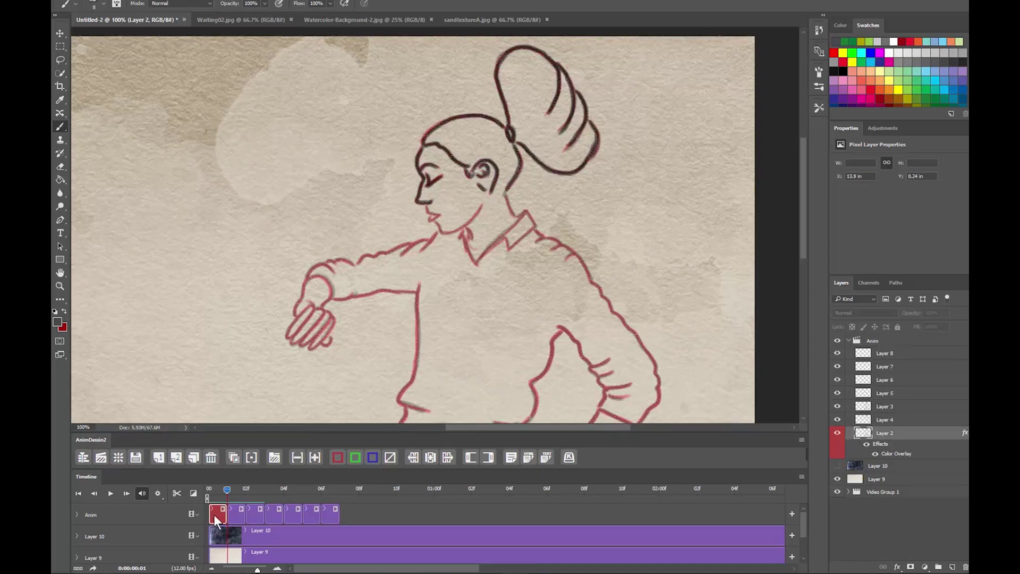
pyautogui.hotkey('alt', ']')
# Step: Trace the shoulders, sweater, arms, hands, belt and legs on Layer 4
pyautogui.scroll(-8, 473, 226)
pyautogui.moveTo(486, 50)
pyautogui.mouseDown()
pyautogui.moveTo(494, 96)
pyautogui.moveTo(529, 80)
pyautogui.moveTo(659, 239)
pyautogui.moveTo(601, 273)
pyautogui.mouseUp()
pyautogui.moveTo(574, 202)
pyautogui.mouseDown()
pyautogui.moveTo(630, 249)
pyautogui.moveTo(531, 303)
pyautogui.mouseUp()
pyautogui.moveTo(419, 147); pyautogui.dragTo(399, 271)
pyautogui.moveTo(377, 159)
pyautogui.mouseDown()
pyautogui.moveTo(303, 122)
pyautogui.moveTo(297, 208)
pyautogui.mouseUp()
pyautogui.moveTo(334, 159); pyautogui.dragTo(418, 151)
pyautogui.moveTo(404, 266)
pyautogui.mouseDown()
pyautogui.moveTo(521, 307)
pyautogui.moveTo(452, 319)
pyautogui.mouseUp()
pyautogui.moveTo(454, 325)
pyautogui.mouseDown()
pyautogui.moveTo(555, 353)
pyautogui.moveTo(633, 289)
pyautogui.mouseUp()
pyautogui.moveTo(401, 293)
pyautogui.mouseDown()
pyautogui.moveTo(479, 294)
pyautogui.moveTo(449, 319)
pyautogui.mouseUp()
pyautogui.moveTo(398, 313); pyautogui.dragTo(340, 422)
pyautogui.moveTo(445, 400); pyautogui.dragTo(453, 422)
pyautogui.moveTo(547, 359); pyautogui.dragTo(529, 422)
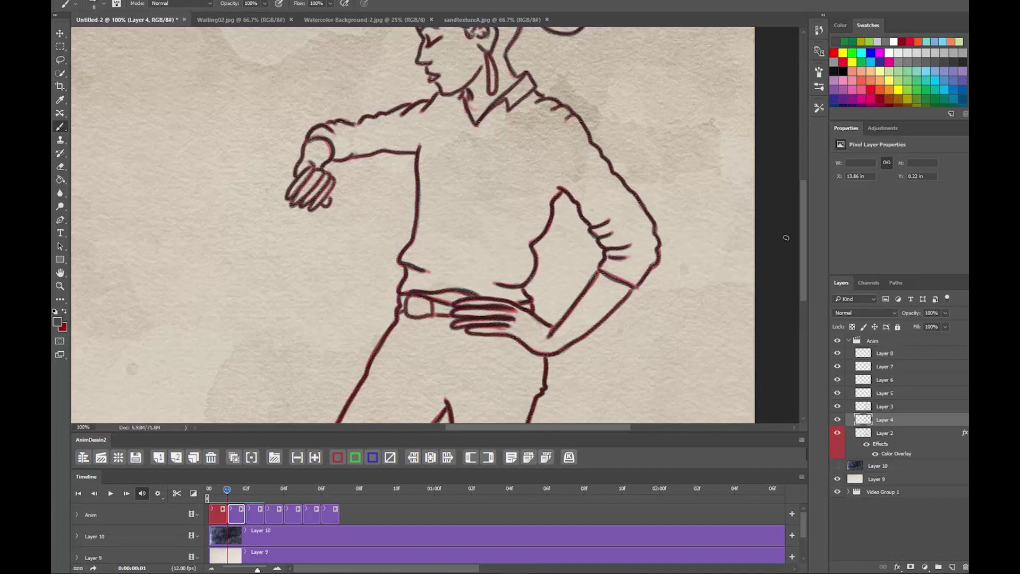
# Step: Move Layer 5's clip directly after the first drawing's clip and trace the sweater edge, waist, resting hand and legs on it
pyautogui.moveTo(274, 514); pyautogui.dragTo(236, 514)
pyautogui.moveTo(407, 268)
pyautogui.mouseDown()
pyautogui.moveTo(399, 293)
pyautogui.moveTo(478, 295)
pyautogui.mouseUp()
pyautogui.moveTo(399, 313); pyautogui.dragTo(340, 423)
pyautogui.moveTo(513, 305); pyautogui.dragTo(452, 319)
pyautogui.moveTo(455, 326)
pyautogui.mouseDown()
pyautogui.moveTo(550, 353)
pyautogui.moveTo(633, 290)
pyautogui.mouseUp()
pyautogui.moveTo(548, 359); pyautogui.dragTo(528, 423)
pyautogui.moveTo(420, 146); pyautogui.dragTo(401, 269)
pyautogui.moveTo(436, 96); pyautogui.dragTo(360, 122)
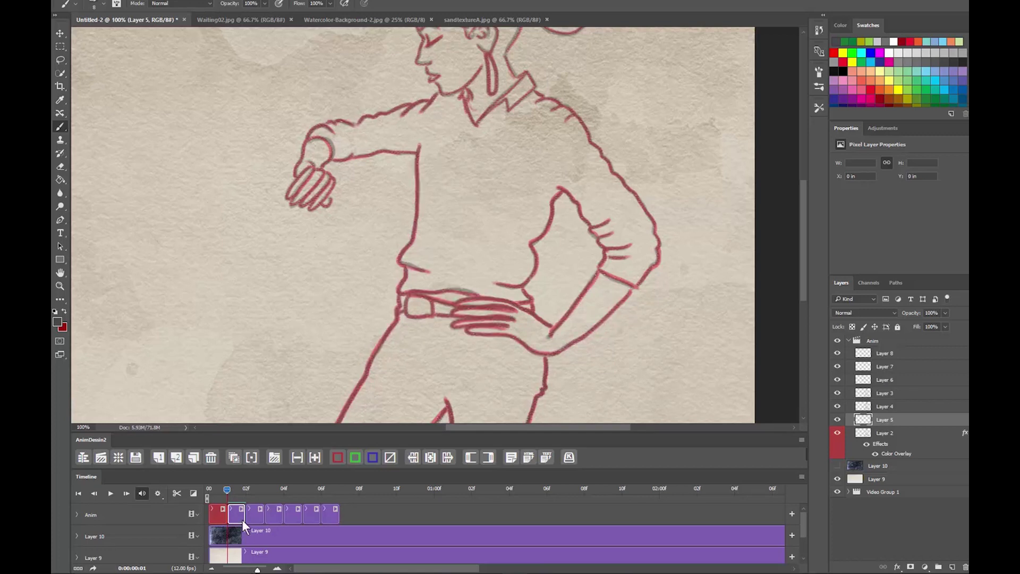
pyautogui.moveTo(406, 269); pyautogui.dragTo(399, 293)
pyautogui.moveTo(399, 292)
pyautogui.mouseDown()
pyautogui.moveTo(478, 295)
pyautogui.moveTo(452, 319)
pyautogui.mouseUp()
pyautogui.moveTo(399, 313); pyautogui.dragTo(340, 422)
pyautogui.moveTo(455, 326); pyautogui.dragTo(550, 353)
pyautogui.moveTo(553, 335); pyautogui.dragTo(633, 289)
pyautogui.moveTo(547, 359); pyautogui.dragTo(529, 423)
pyautogui.moveTo(420, 146); pyautogui.dragTo(427, 271)
# Step: Trace both arms, the raised hand, the shoulders and the sleeve folds on Layer 5
pyautogui.moveTo(438, 94)
pyautogui.mouseDown()
pyautogui.moveTo(402, 114)
pyautogui.moveTo(319, 128)
pyautogui.mouseUp()
pyautogui.moveTo(327, 128)
pyautogui.mouseDown()
pyautogui.moveTo(298, 181)
pyautogui.moveTo(326, 208)
pyautogui.mouseUp()
pyautogui.moveTo(414, 152); pyautogui.dragTo(333, 160)
pyautogui.moveTo(460, 90)
pyautogui.mouseDown()
pyautogui.moveTo(548, 96)
pyautogui.moveTo(657, 244)
pyautogui.mouseUp()
pyautogui.moveTo(660, 250); pyautogui.dragTo(598, 287)
pyautogui.moveTo(558, 189); pyautogui.dragTo(532, 271)
pyautogui.moveTo(531, 271); pyautogui.dragTo(500, 287)
pyautogui.moveTo(590, 218); pyautogui.dragTo(630, 261)
# Step: Trace the face, hairline, earring and ponytail on Layer 5 to complete the drawing
pyautogui.scroll(3, 425, 212)
pyautogui.moveTo(470, 159)
pyautogui.mouseDown()
pyautogui.moveTo(420, 192)
pyautogui.moveTo(468, 234)
pyautogui.mouseUp()
pyautogui.moveTo(423, 140); pyautogui.dragTo(492, 114)
pyautogui.moveTo(489, 181); pyautogui.dragTo(494, 231)
pyautogui.moveTo(510, 127); pyautogui.dragTo(569, 47)
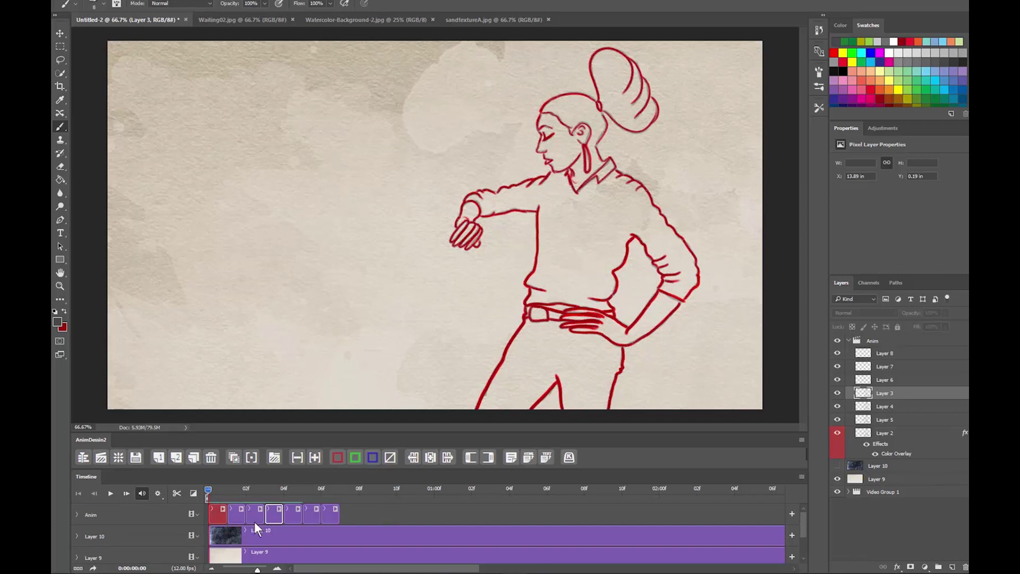
# Step: Clear the red label from the first drawing, Layer 2, and turn off onion skins
pyautogui.click(216, 517)
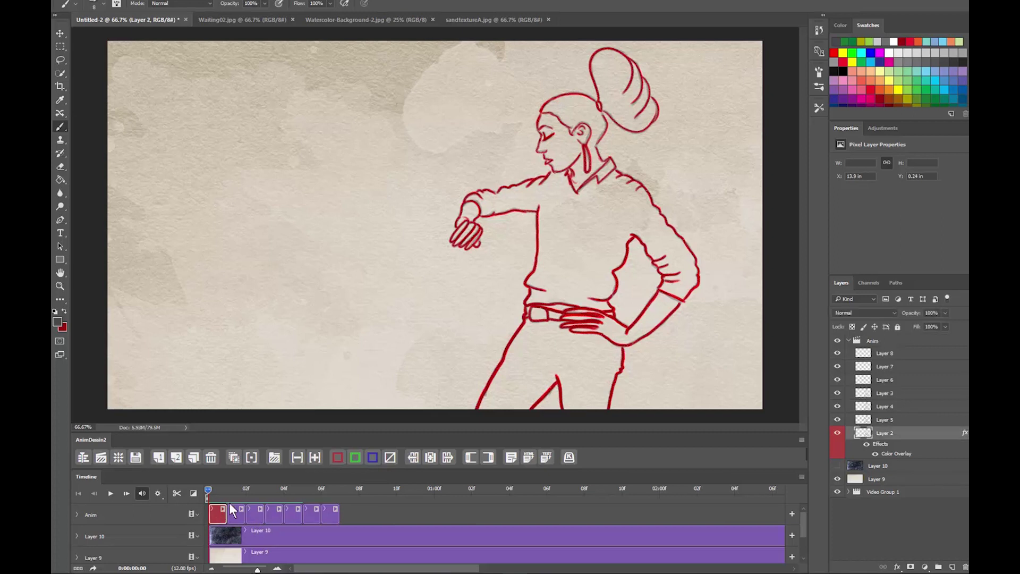
pyautogui.click(391, 457)
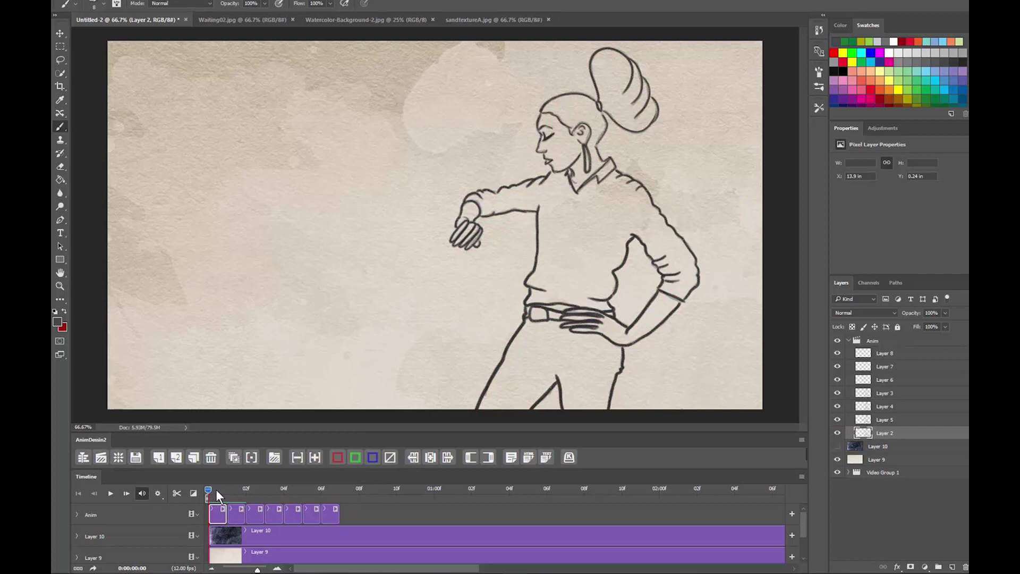
pyautogui.moveTo(214, 492); pyautogui.dragTo(229, 490)
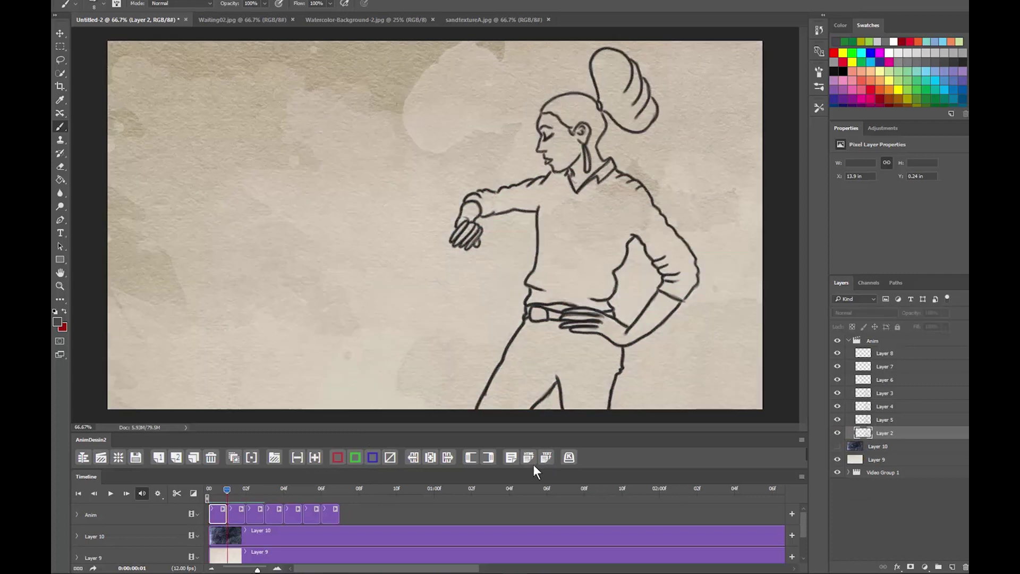
pyautogui.click(234, 458)
pyautogui.moveTo(225, 489); pyautogui.dragTo(215, 493)
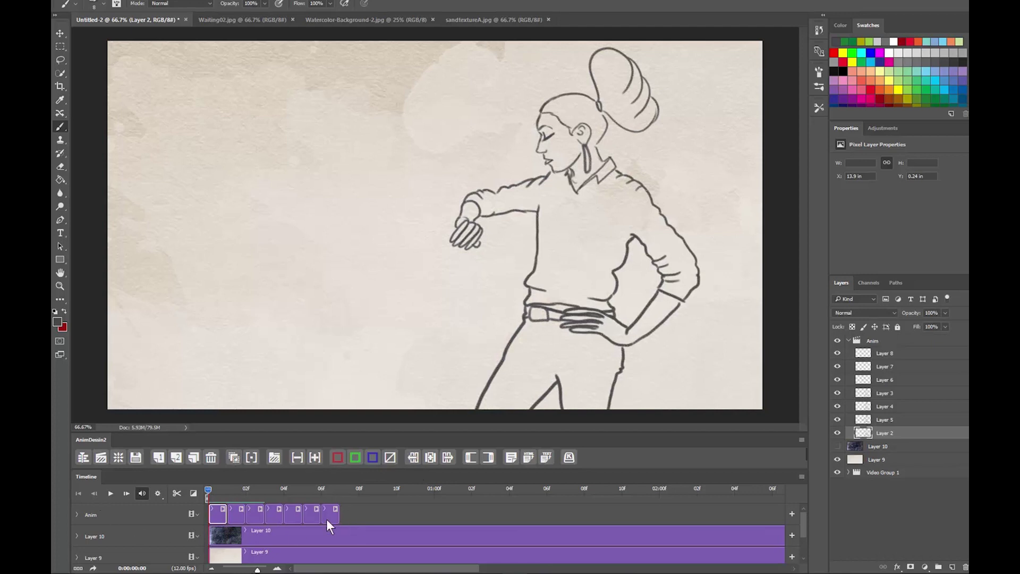
# Step: Duplicate the four drawings, Layer 3, Layer 4, Layer 5 and Layer 2, twice to extend the loop
pyautogui.moveTo(207, 488); pyautogui.dragTo(258, 496)
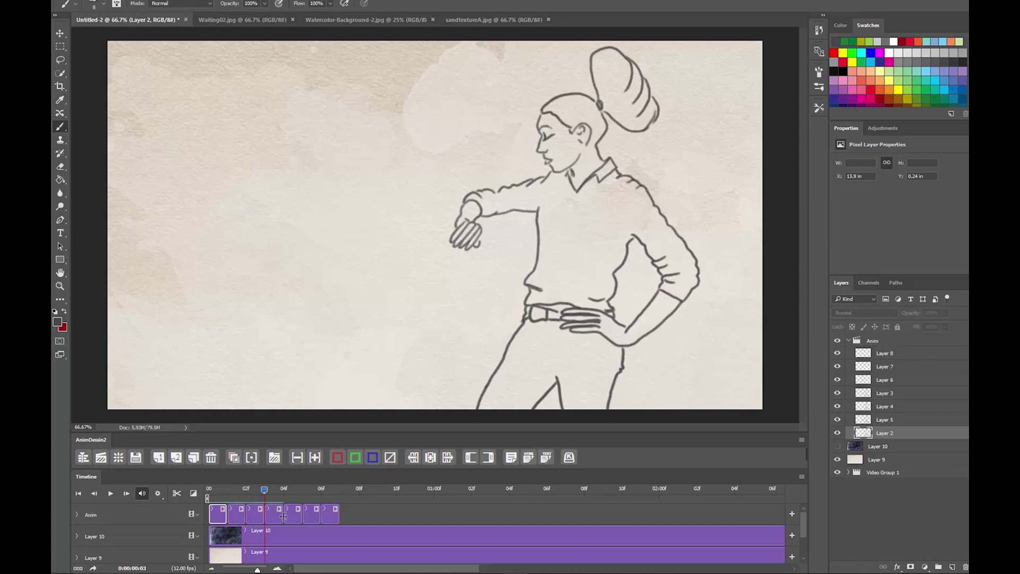
pyautogui.click(279, 513)
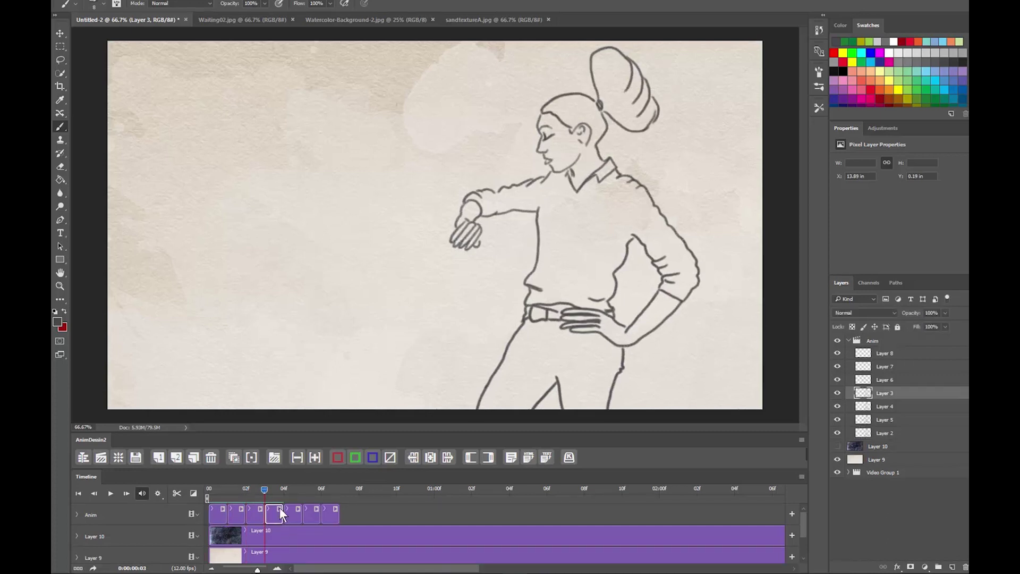
pyautogui.keyDown('shift'); pyautogui.click(218, 514); pyautogui.keyUp('shift')
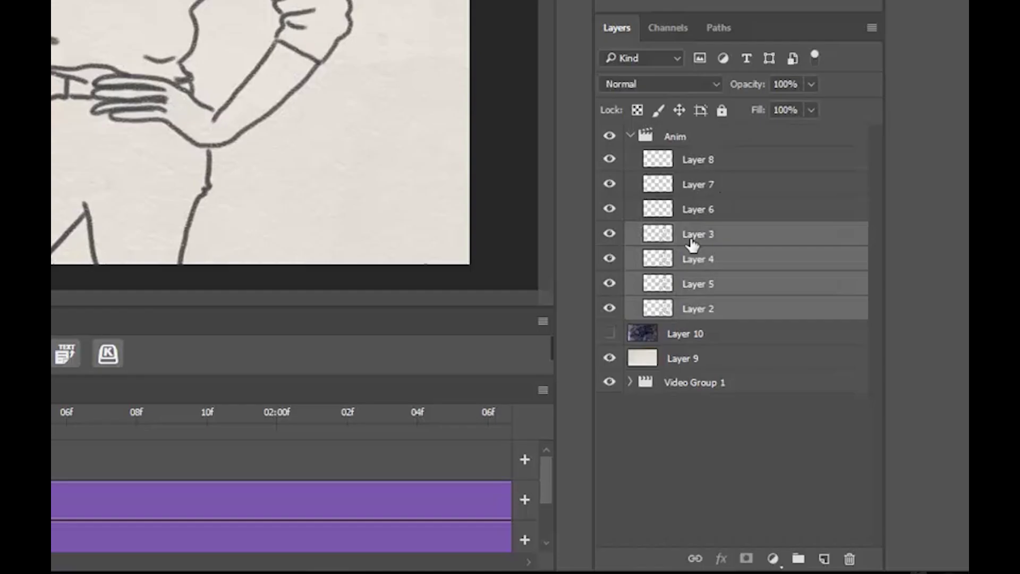
pyautogui.moveTo(719, 242); pyautogui.dragTo(823, 559)
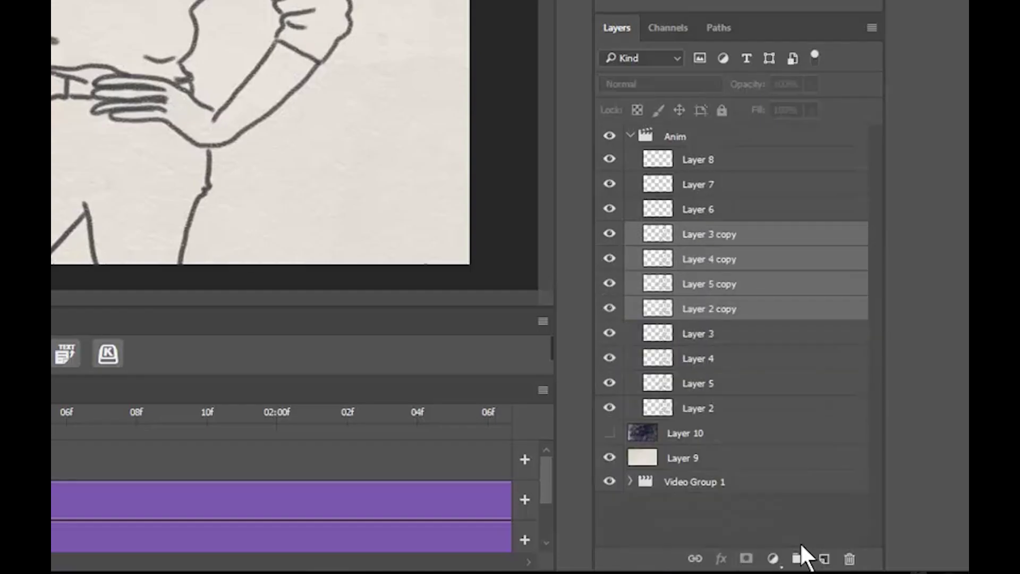
pyautogui.moveTo(727, 238); pyautogui.dragTo(813, 544)
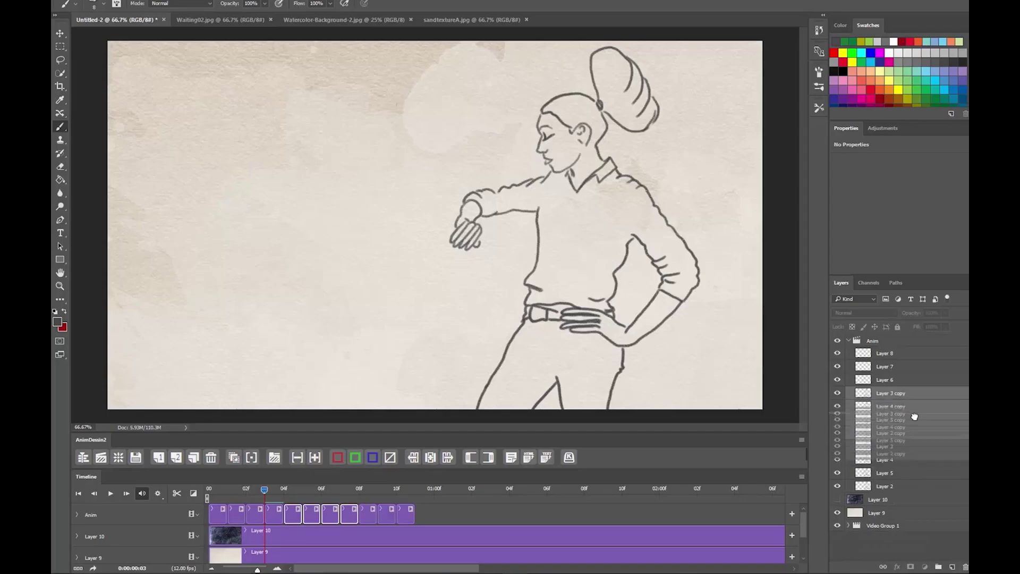
pyautogui.moveTo(949, 563); pyautogui.dragTo(950, 565)
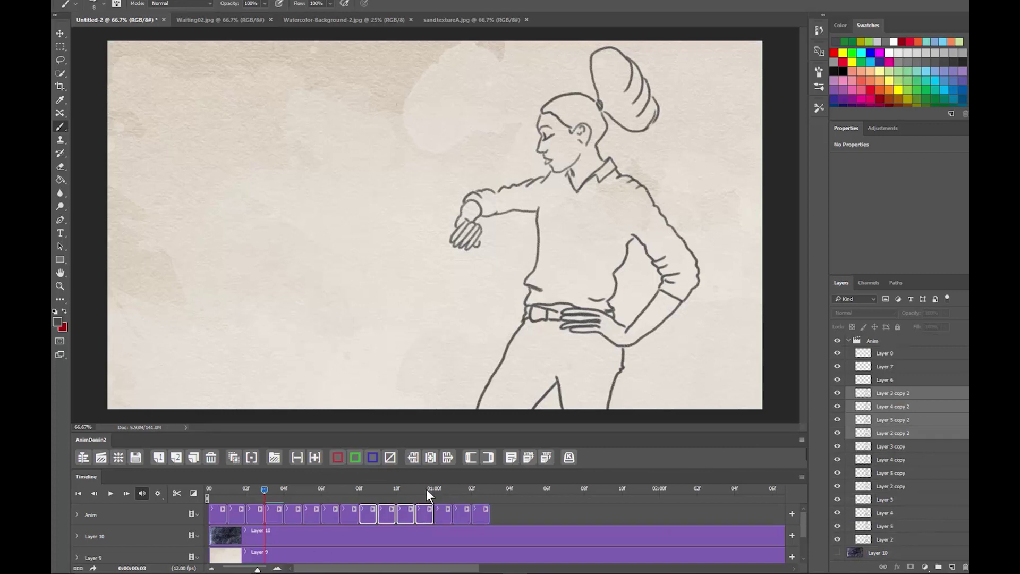
# Step: Play back the extended loop from the first frame and stop at Layer 3's frame
pyautogui.moveTo(262, 487); pyautogui.dragTo(208, 489)
pyautogui.press('space')
pyautogui.press('space')
pyautogui.moveTo(211, 490); pyautogui.dragTo(265, 502)
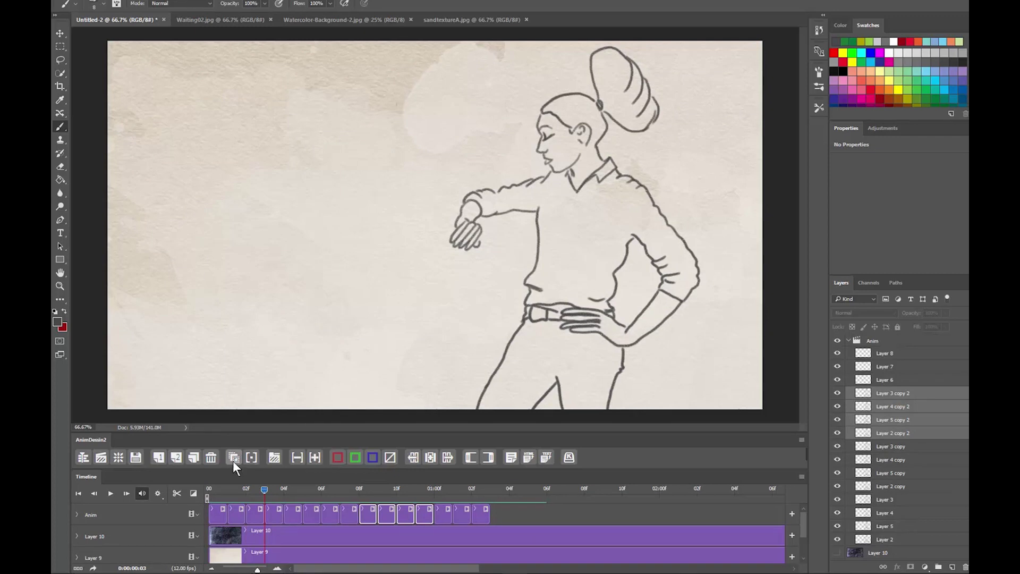
# Step: Turn on onion skins and draw the earring on Layer 3
pyautogui.click(234, 458)
pyautogui.click(274, 514)
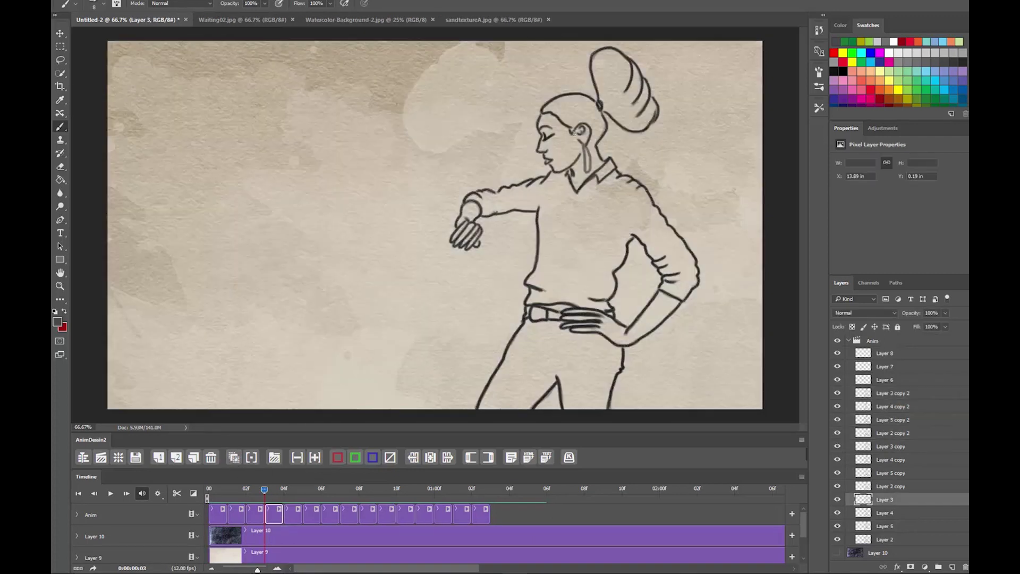
pyautogui.moveTo(583, 144)
pyautogui.mouseDown()
pyautogui.moveTo(588, 171)
pyautogui.moveTo(586, 146)
pyautogui.mouseUp()
# Step: Play back the loop to check the earring and return to the first frame
pyautogui.press('space')
pyautogui.press('space')
pyautogui.press('space')
pyautogui.click(209, 490)
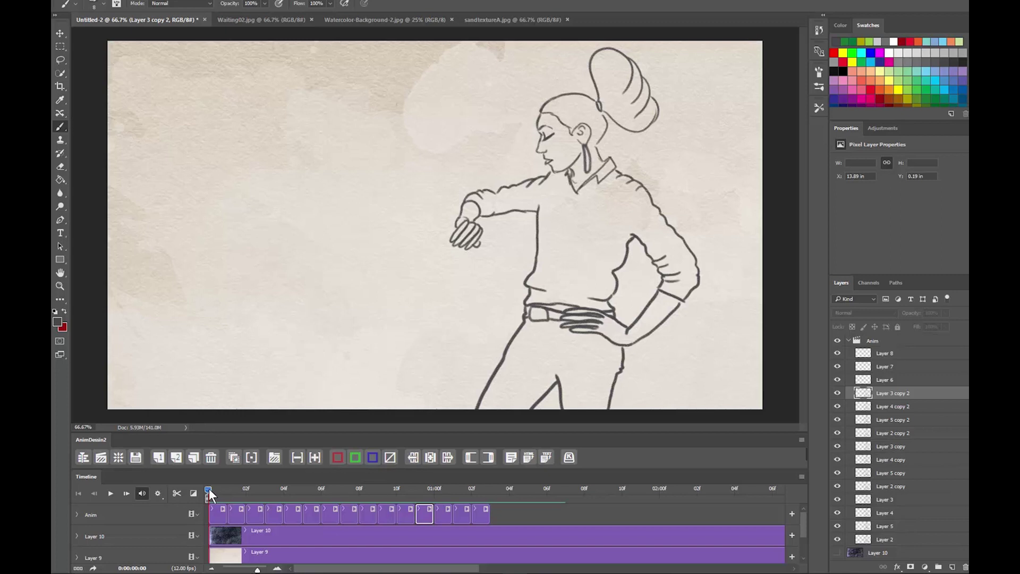
# Step: Go to the blank Layer 6 frame at 01:00, shift the Layer 1 reference video to start at frame 10 and hide Layer 9
pyautogui.moveTo(210, 490)
pyautogui.mouseDown()
pyautogui.moveTo(438, 499)
pyautogui.moveTo(429, 500)
pyautogui.mouseUp()
pyautogui.click(442, 516)
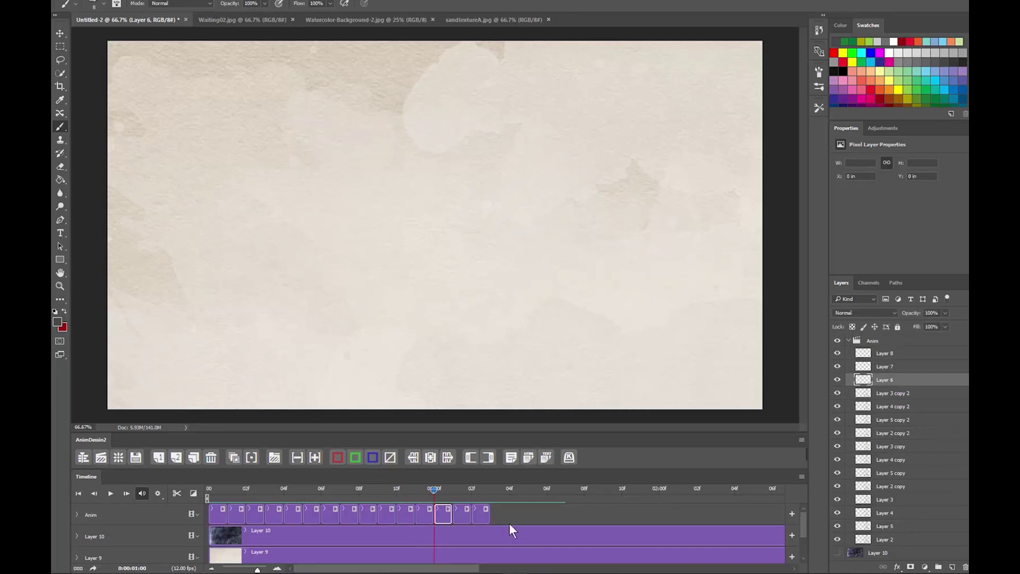
pyautogui.scroll(-2, 507, 524)
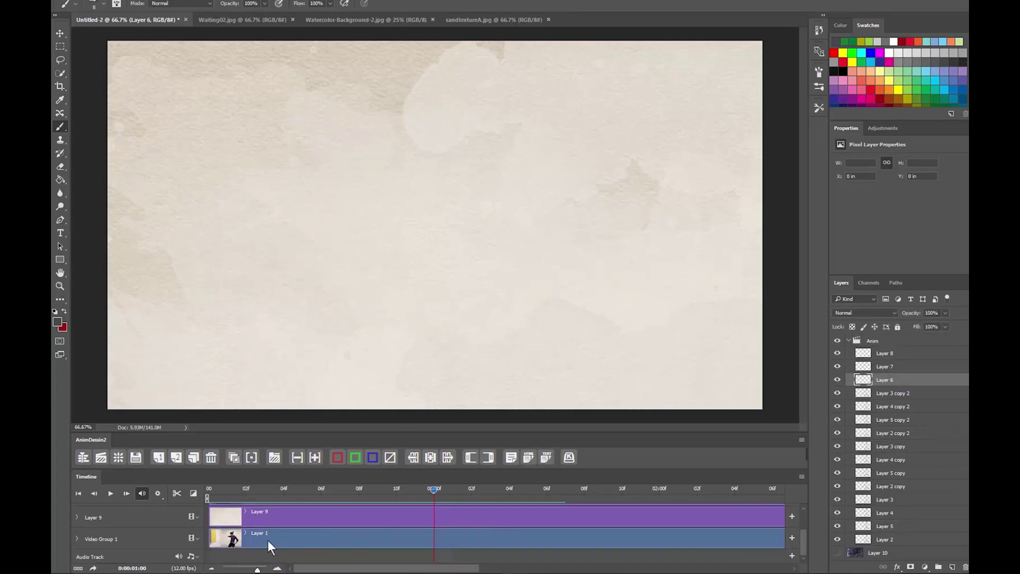
pyautogui.moveTo(268, 541); pyautogui.dragTo(458, 542)
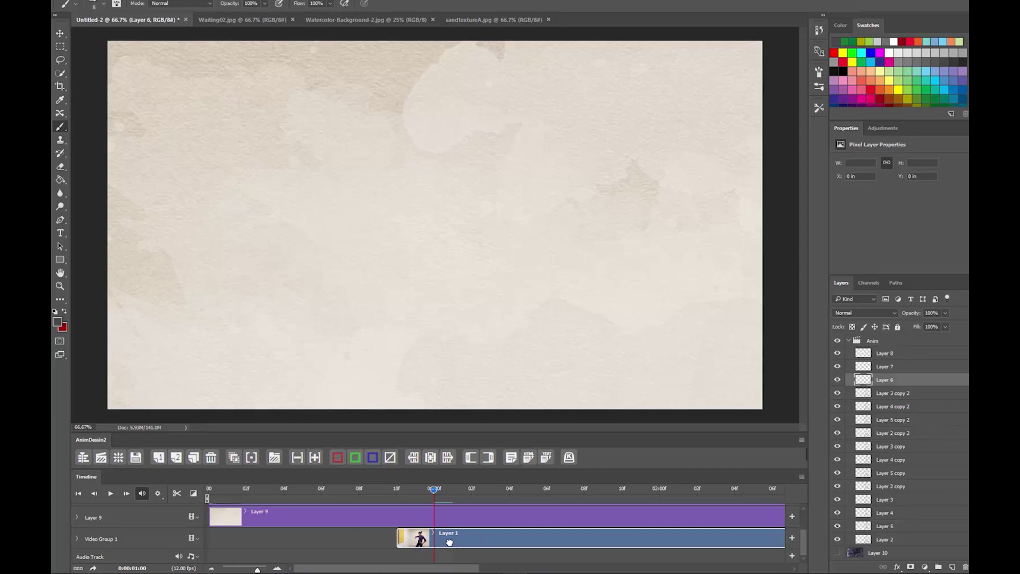
pyautogui.click(443, 542)
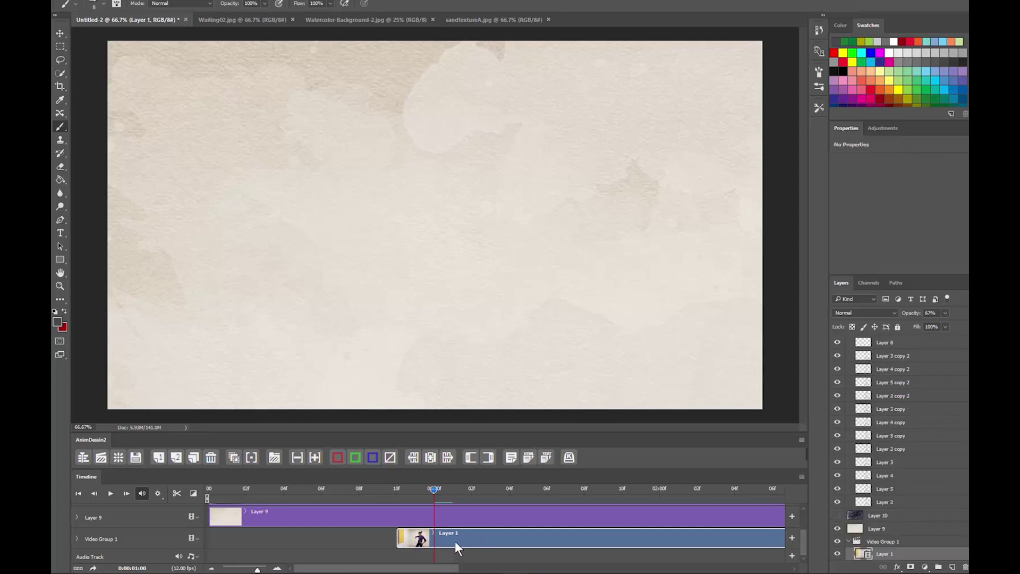
pyautogui.click(839, 530)
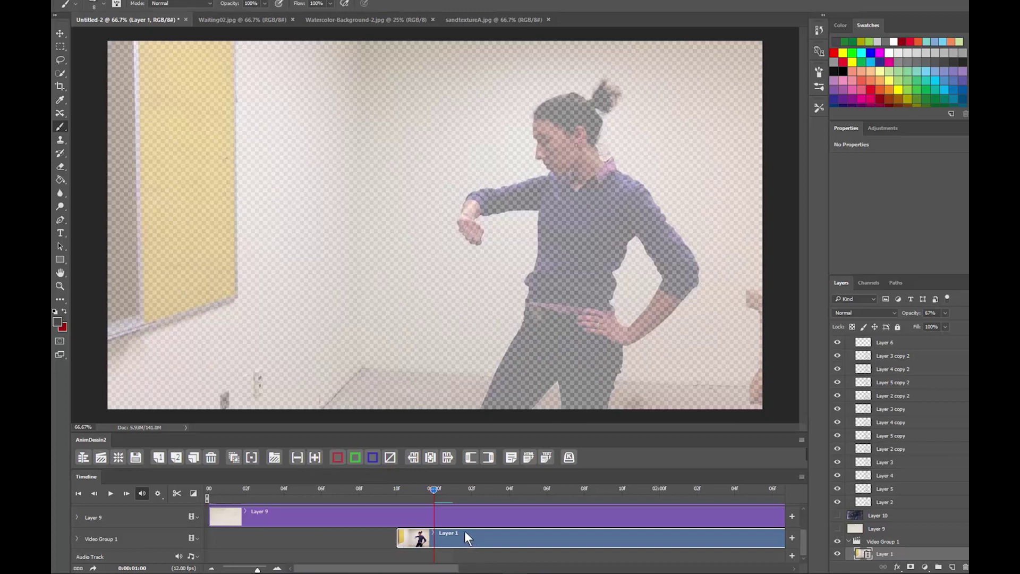
# Step: Compare the last copied drawing with the reference and shift the Layer 1 video to start at frame 11
pyautogui.moveTo(432, 489)
pyautogui.mouseDown()
pyautogui.moveTo(393, 497)
pyautogui.moveTo(507, 502)
pyautogui.moveTo(413, 506)
pyautogui.mouseUp()
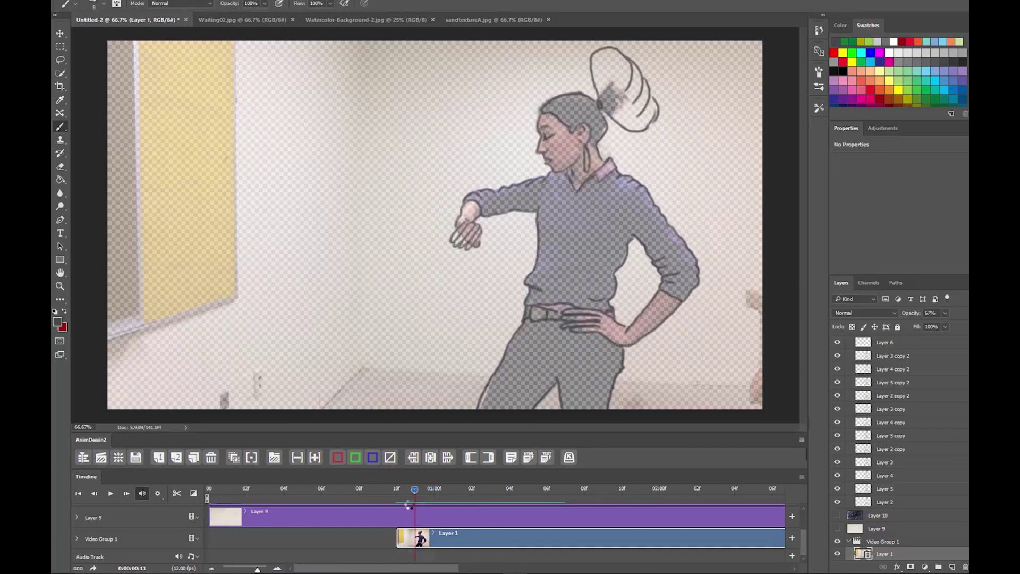
pyautogui.scroll(2, 457, 534)
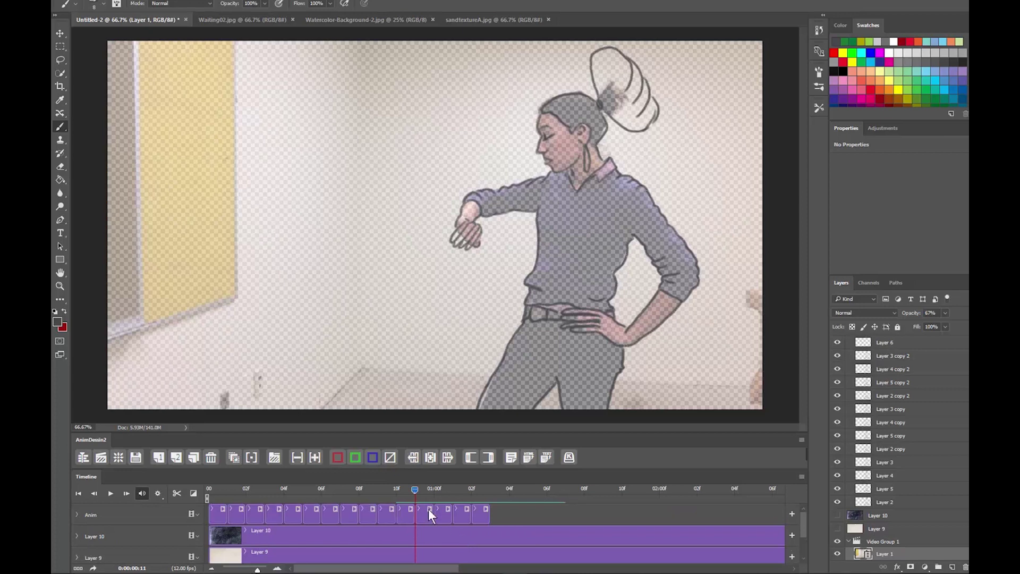
pyautogui.click(429, 493)
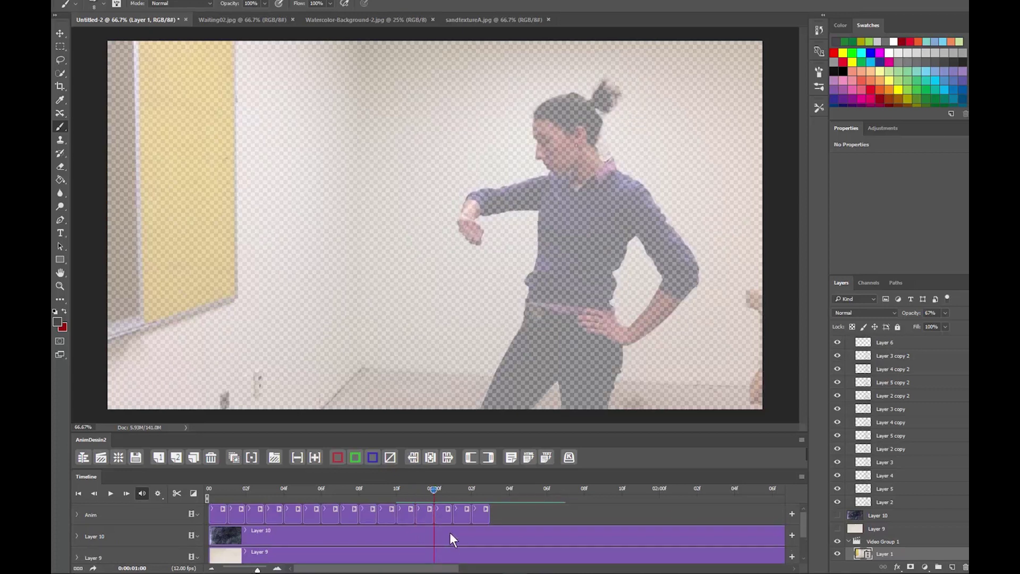
pyautogui.scroll(-2, 448, 541)
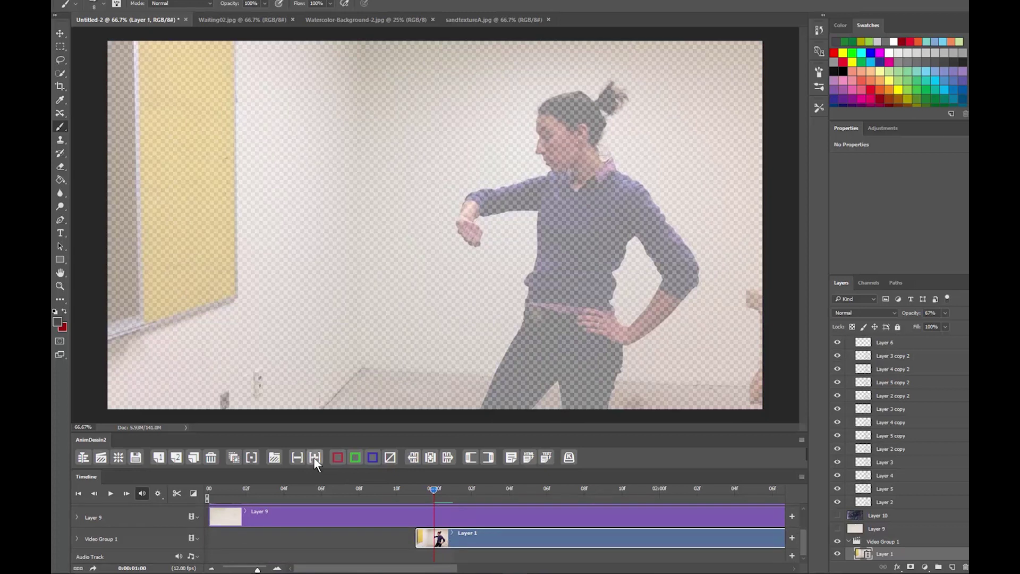
# Step: Turn on onion skins and set their blend mode to Screen
pyautogui.click(233, 457)
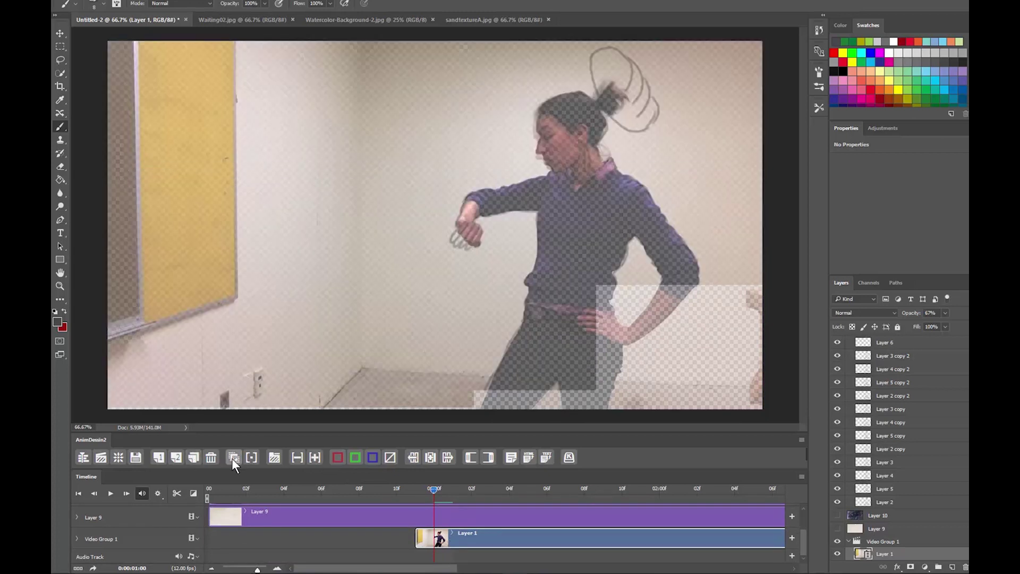
pyautogui.click(802, 441)
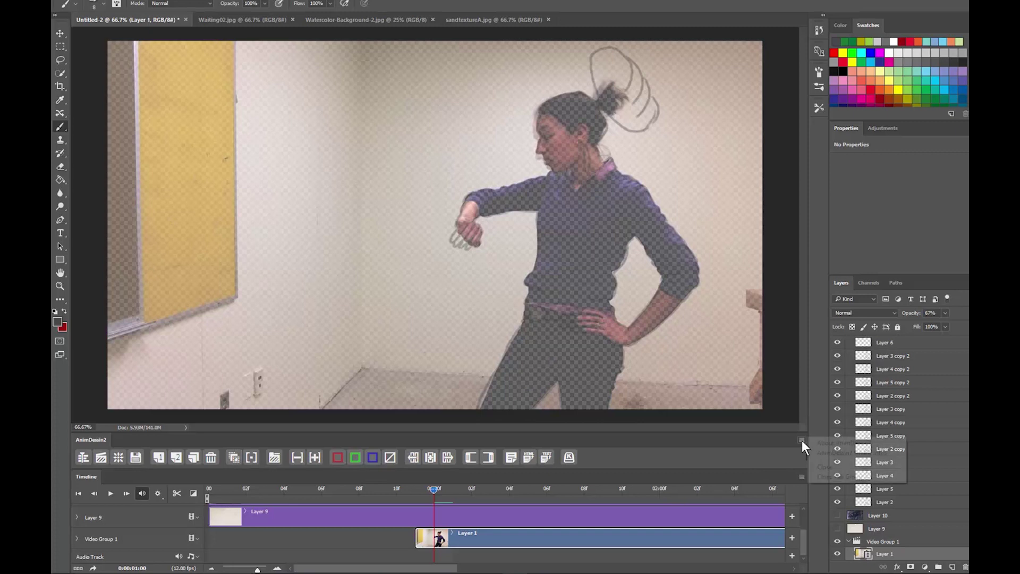
pyautogui.click(799, 477)
pyautogui.click(800, 478)
pyautogui.click(821, 410)
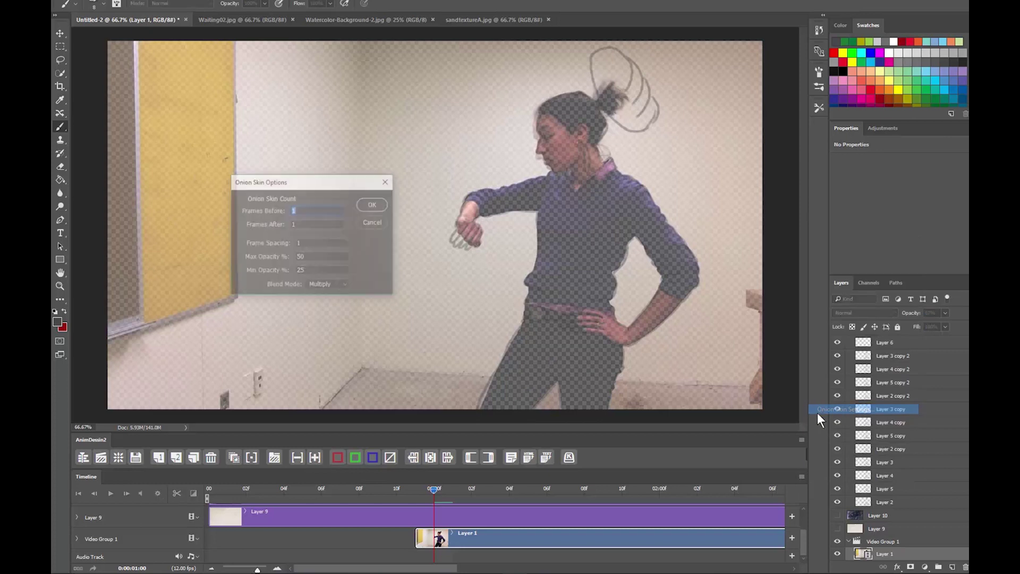
pyautogui.click(309, 286)
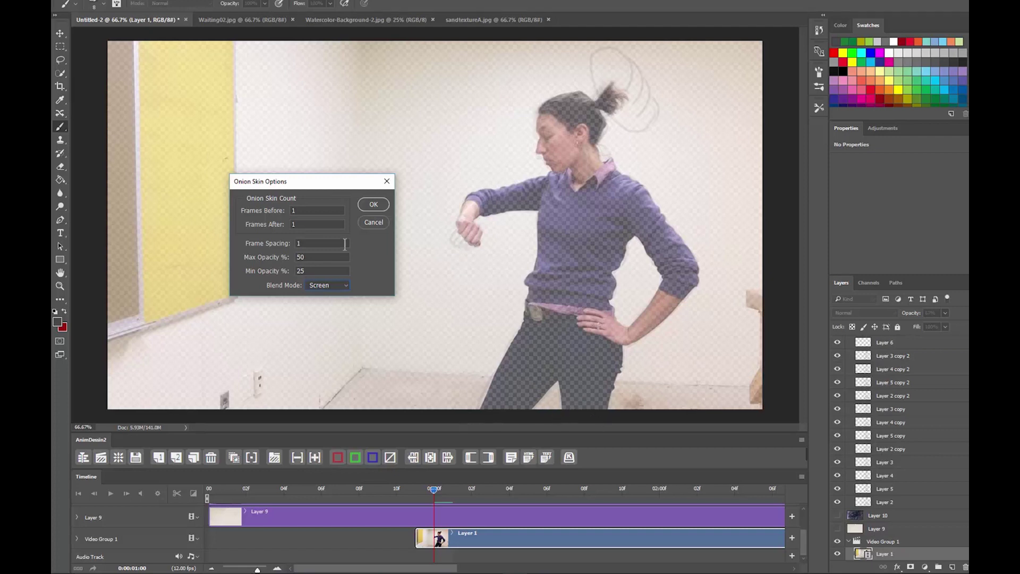
pyautogui.click(374, 204)
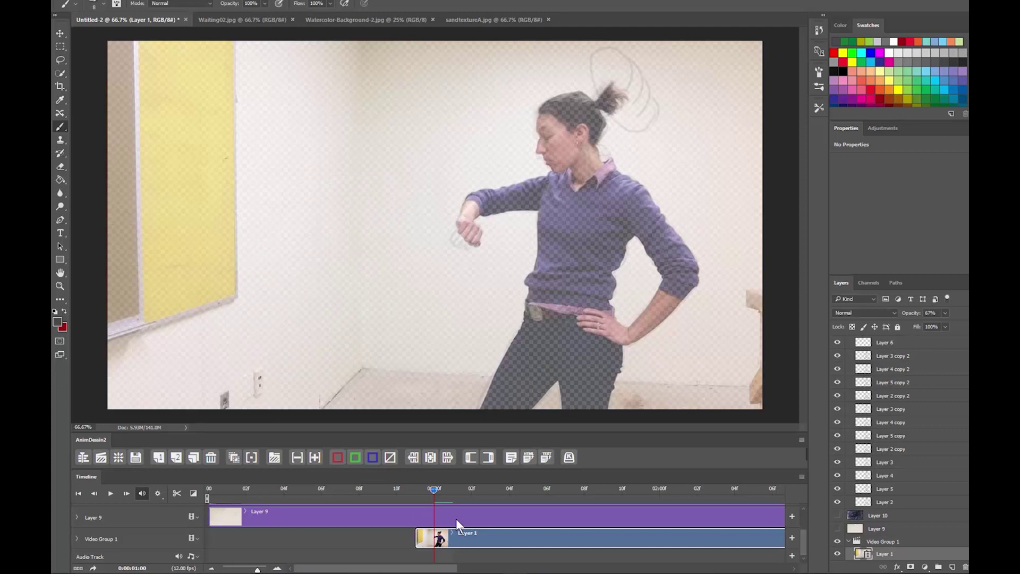
# Step: Trace the figure over the reference video on Layer 6 and Layer 7, including hair, body, legs and raised hand
pyautogui.moveTo(596, 128)
pyautogui.mouseDown()
pyautogui.moveTo(625, 53)
pyautogui.moveTo(654, 111)
pyautogui.mouseUp()
pyautogui.moveTo(621, 297); pyautogui.dragTo(659, 340)
pyautogui.hotkey('ctrl', 'shift', 'n')
pyautogui.moveTo(536, 106)
pyautogui.mouseDown()
pyautogui.moveTo(611, 186)
pyautogui.moveTo(531, 297)
pyautogui.mouseUp()
pyautogui.moveTo(617, 173)
pyautogui.mouseDown()
pyautogui.moveTo(693, 314)
pyautogui.moveTo(510, 406)
pyautogui.mouseUp()
pyautogui.click(233, 457)
pyautogui.moveTo(487, 224); pyautogui.dragTo(460, 242)
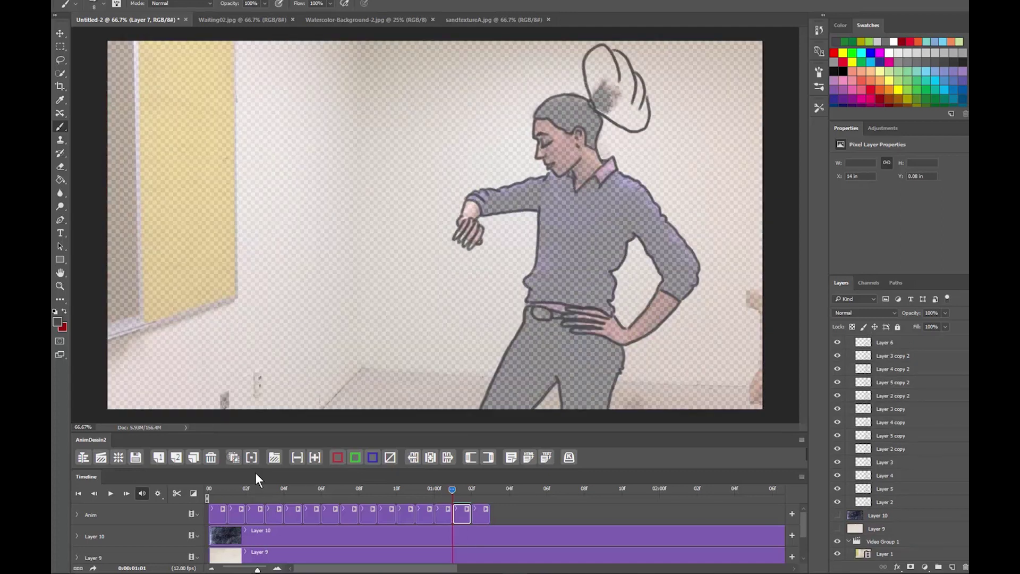
# Step: Trace the raised arm, sweater, face, resting arm and legs on Layer 8, checking against neighbouring frames with onion skins
pyautogui.moveTo(468, 202); pyautogui.dragTo(542, 178)
pyautogui.moveTo(537, 208); pyautogui.dragTo(528, 303)
pyautogui.moveTo(564, 159); pyautogui.dragTo(601, 96)
pyautogui.moveTo(576, 180)
pyautogui.mouseDown()
pyautogui.moveTo(632, 177)
pyautogui.moveTo(654, 345)
pyautogui.mouseUp()
pyautogui.moveTo(532, 303); pyautogui.dragTo(489, 409)
pyautogui.click(434, 488)
pyautogui.click(471, 488)
pyautogui.click(234, 457)
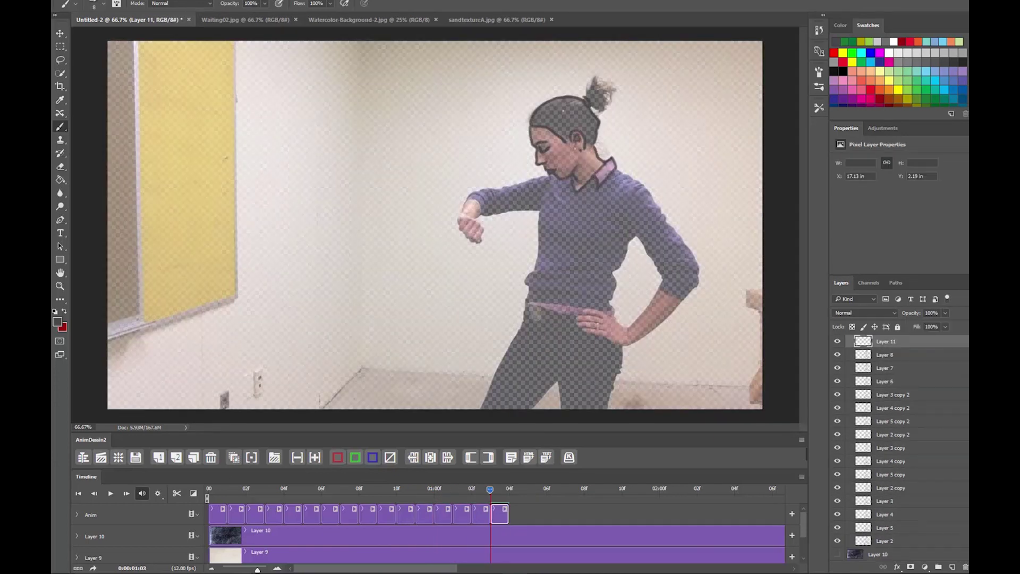
# Step: Trace the raised hand, both arms, sweater, belt and legs on Layer 11
pyautogui.moveTo(460, 202); pyautogui.dragTo(481, 242)
pyautogui.moveTo(468, 202); pyautogui.dragTo(548, 175)
pyautogui.moveTo(611, 170); pyautogui.dragTo(686, 266)
pyautogui.moveTo(537, 208); pyautogui.dragTo(529, 303)
pyautogui.moveTo(696, 234); pyautogui.dragTo(627, 345)
pyautogui.moveTo(529, 305); pyautogui.dragTo(611, 319)
pyautogui.moveTo(635, 239); pyautogui.dragTo(606, 314)
pyautogui.moveTo(526, 308); pyautogui.dragTo(484, 410)
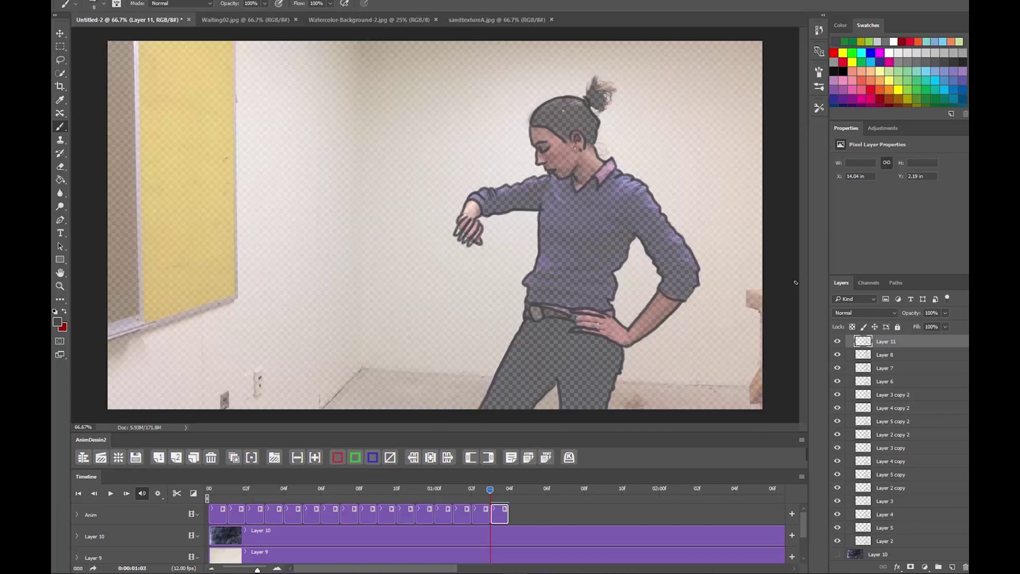
# Step: Show the Layer 9 background, hide Video Group 1 and play back the animation from the start
pyautogui.press('space')
pyautogui.click(212, 490)
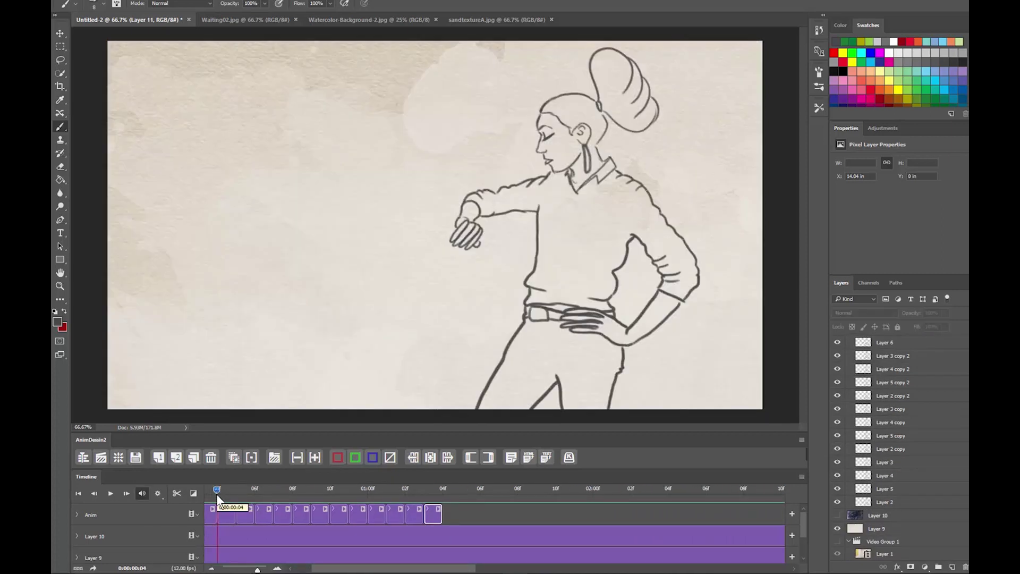
pyautogui.moveTo(803, 521); pyautogui.dragTo(802, 549)
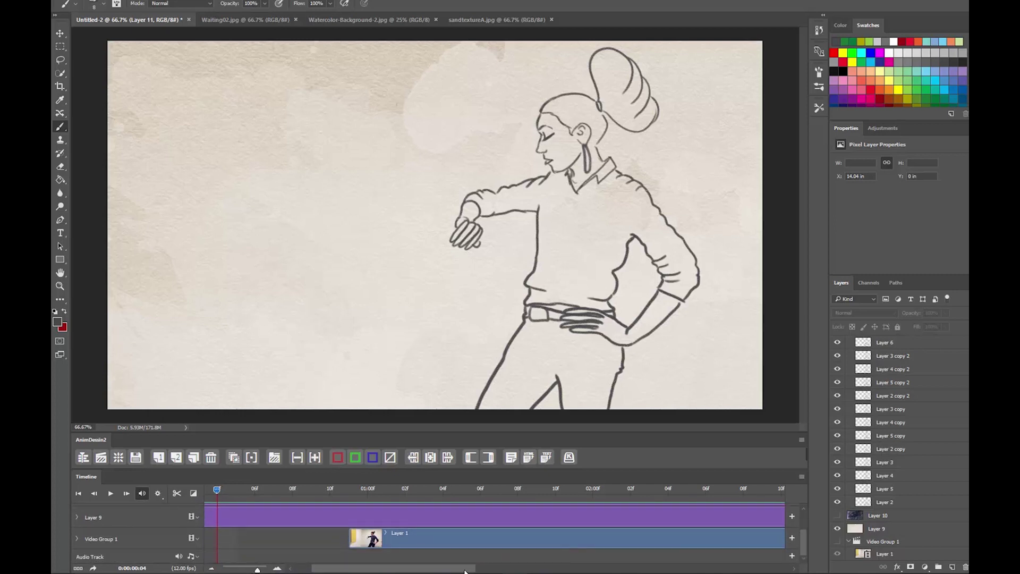
pyautogui.moveTo(465, 571)
pyautogui.mouseDown()
pyautogui.moveTo(489, 572)
pyautogui.moveTo(447, 572)
pyautogui.mouseUp()
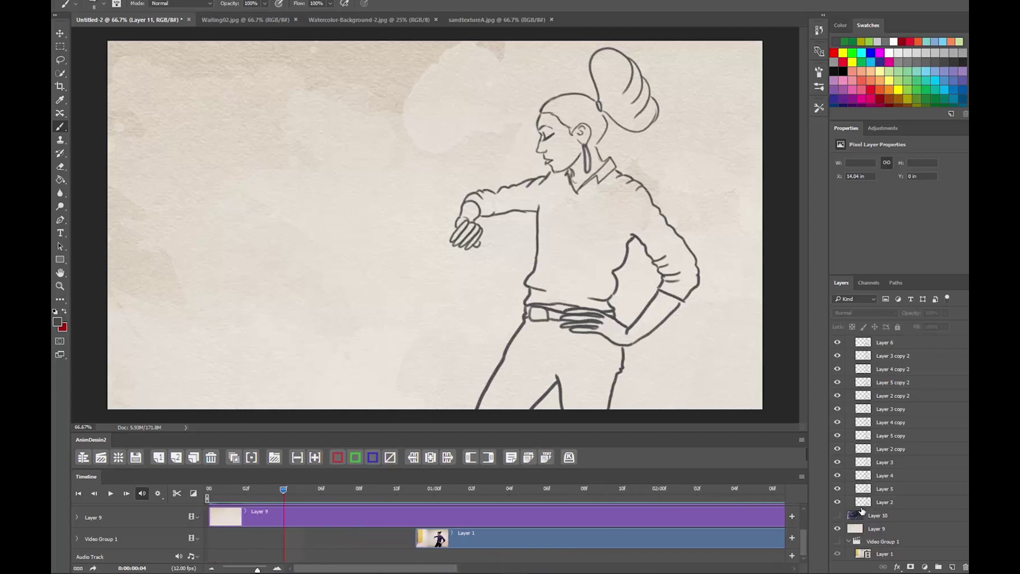
# Step: Collapse the Anim group and create a new video group with a blank layer above it at the first frame
pyautogui.scroll(1, 870, 428)
pyautogui.scroll(3, 871, 428)
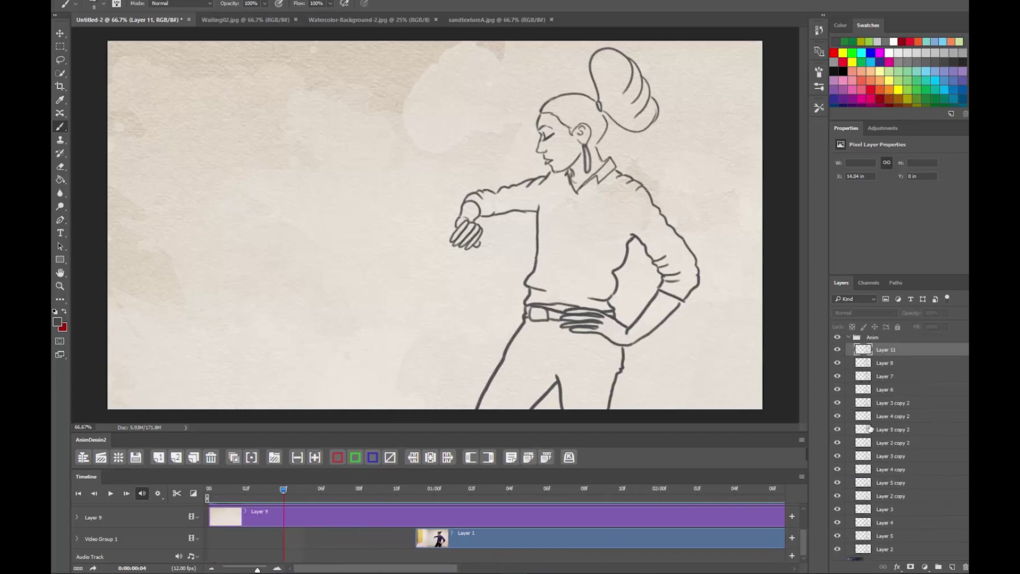
pyautogui.click(849, 341)
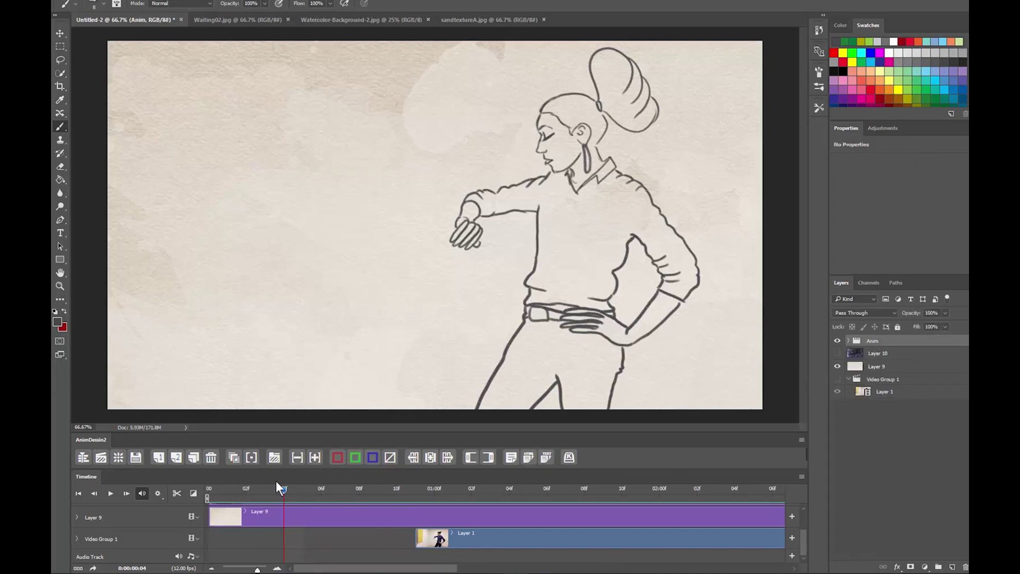
pyautogui.moveTo(280, 489); pyautogui.dragTo(196, 493)
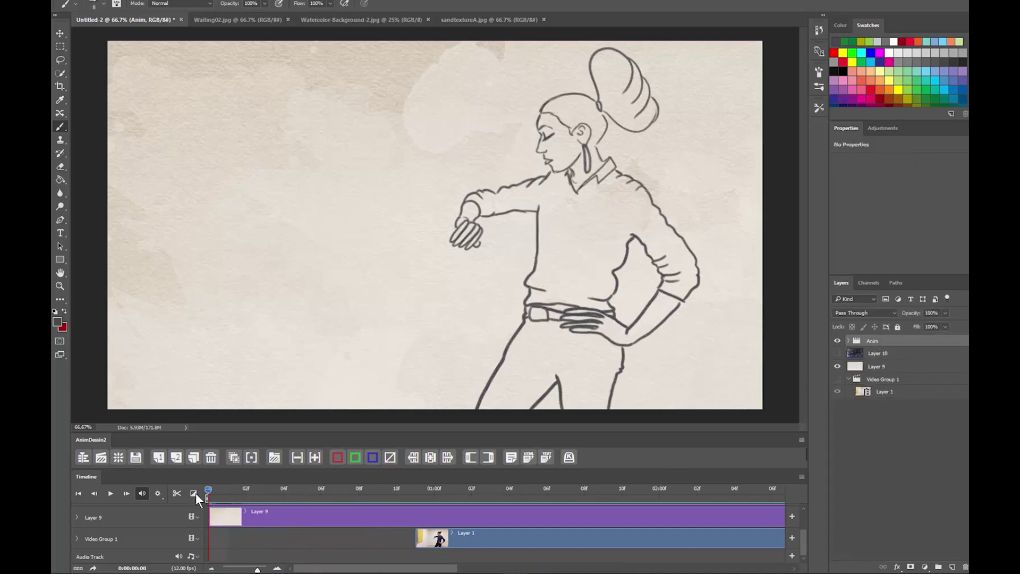
pyautogui.click(275, 456)
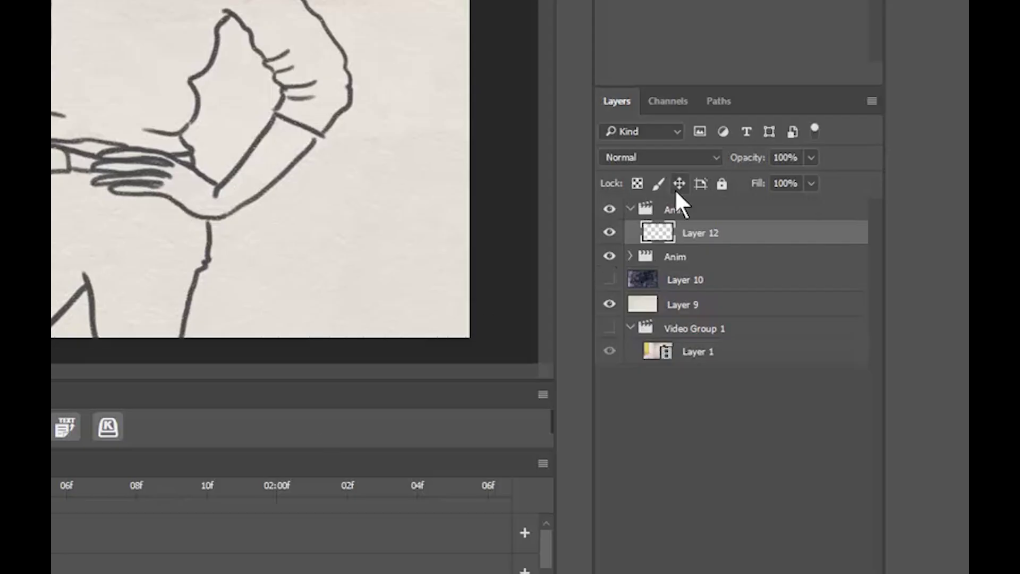
# Step: Rename the new video group as color and move it below the Anim group
pyautogui.click(675, 210)
pyautogui.doubleClick(676, 210)
pyautogui.write('color')
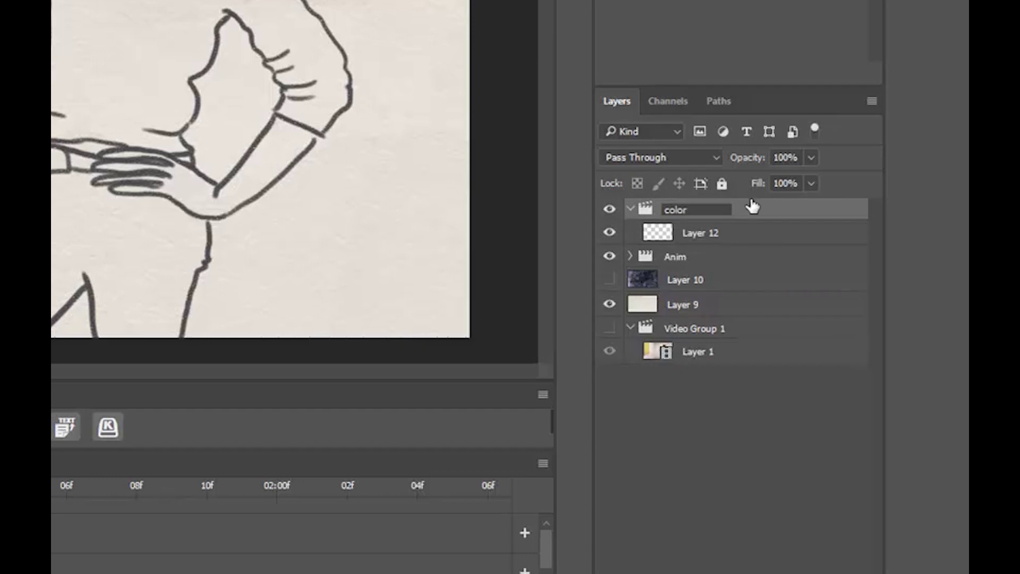
pyautogui.press('Return')
pyautogui.moveTo(669, 209); pyautogui.dragTo(661, 262)
# Step: Rename the Anim video group as line
pyautogui.doubleClick(675, 210)
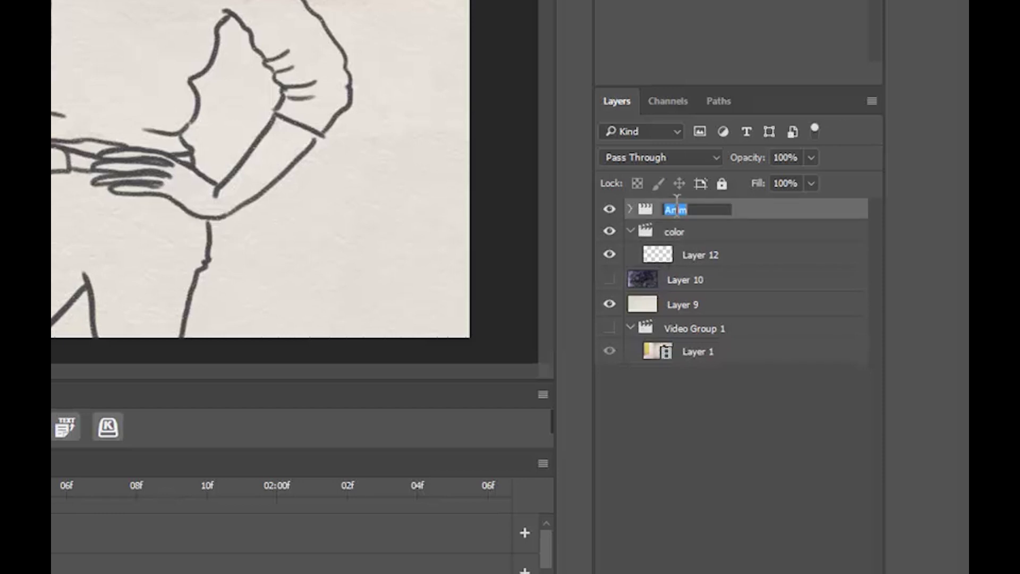
pyautogui.write('line')
pyautogui.press('Return')
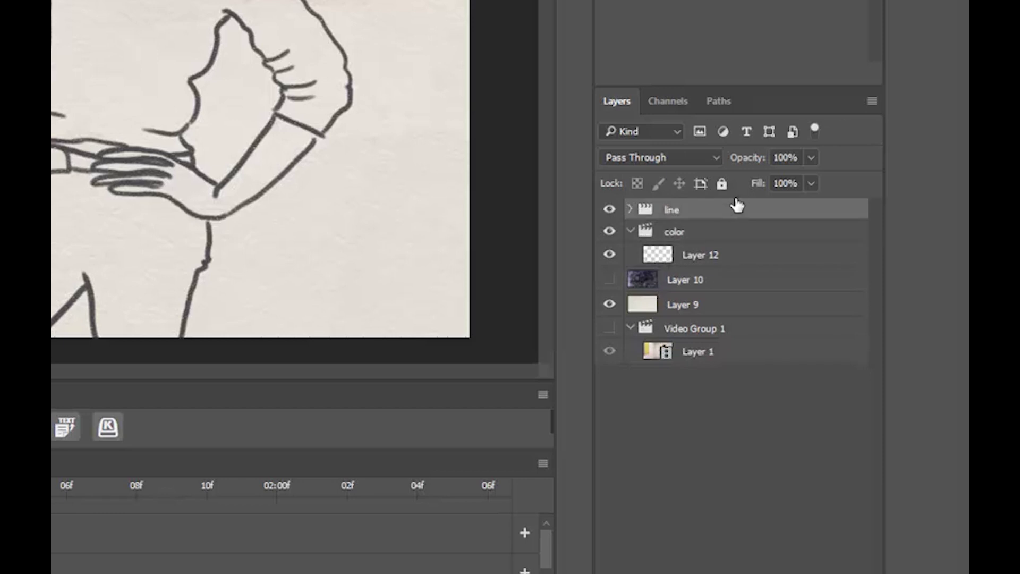
# Step: Paint the face and front of the neck orange on Layer 12 in the color group, using a 44 px hard round brush
pyautogui.click(673, 233)
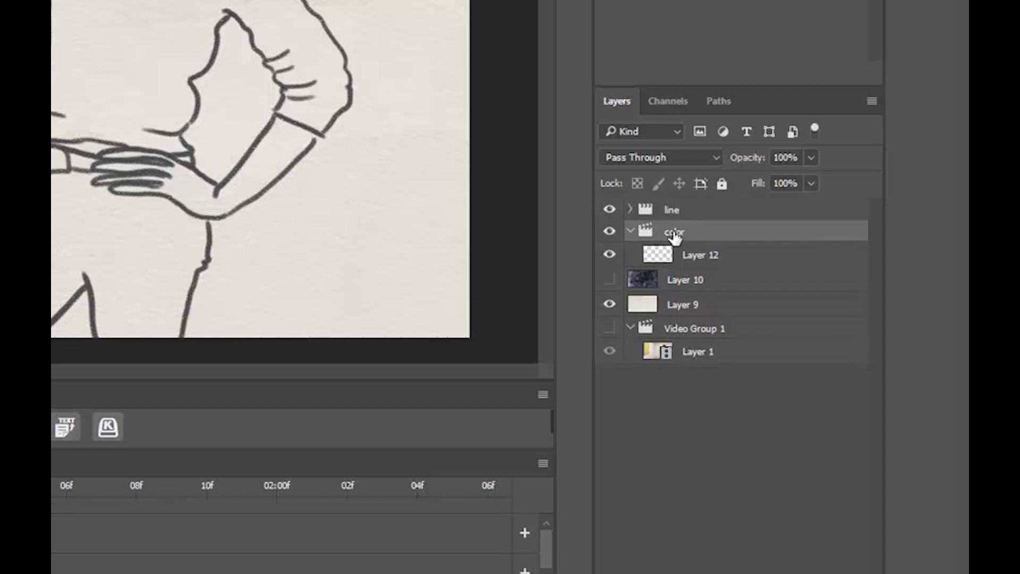
pyautogui.click(666, 248)
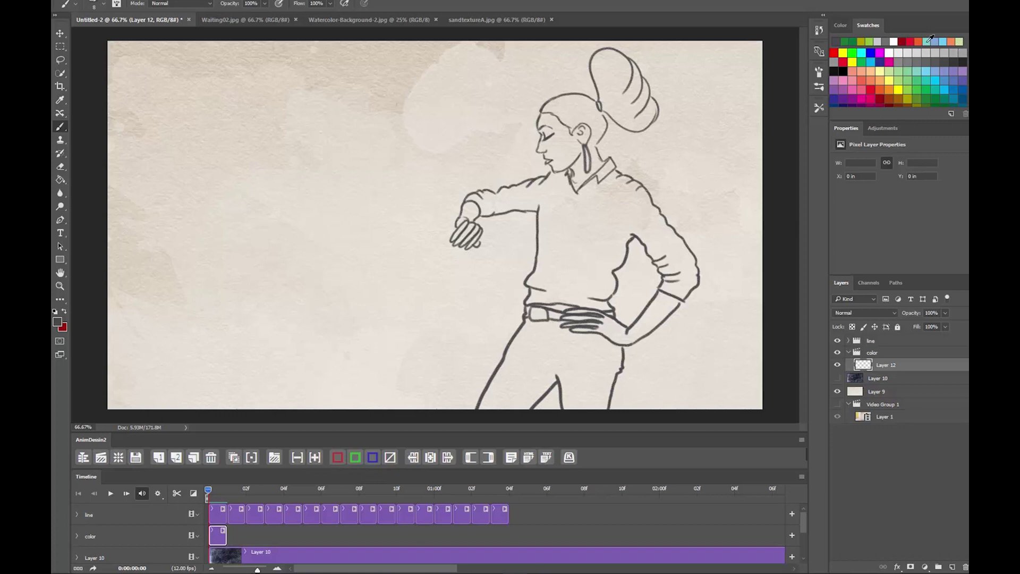
pyautogui.click(952, 41)
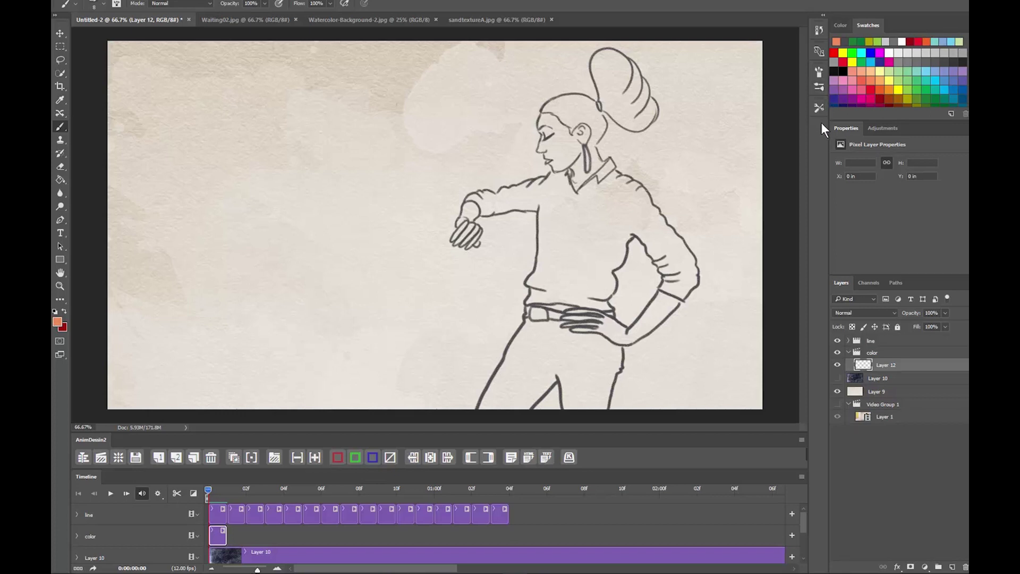
pyautogui.click(820, 86)
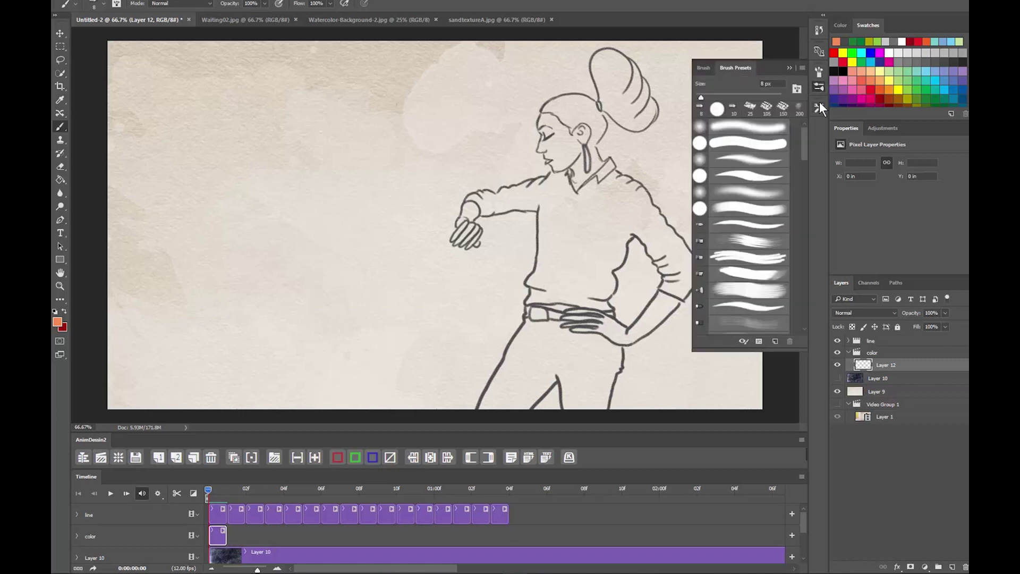
pyautogui.click(716, 109)
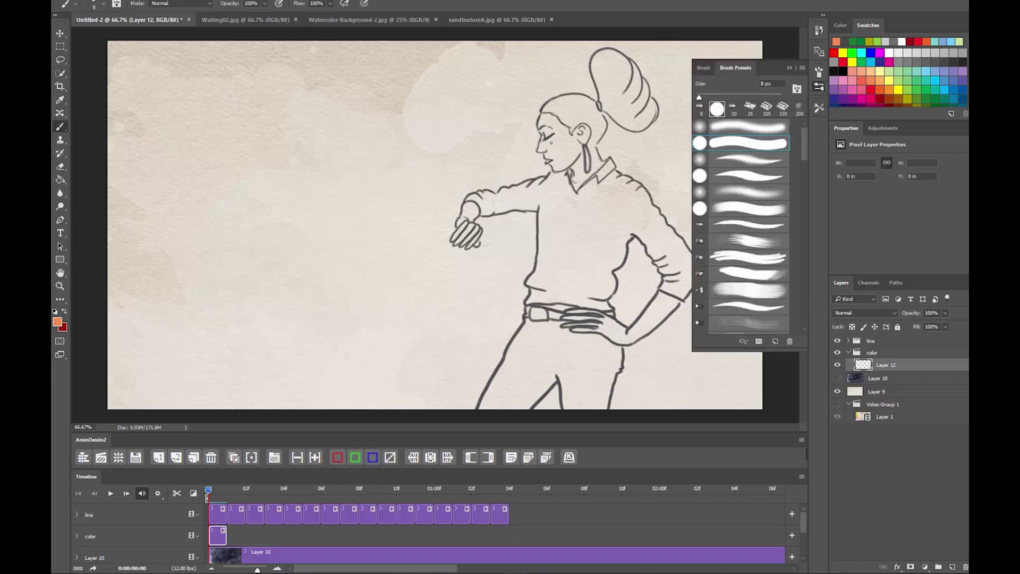
pyautogui.rightClick(548, 141)
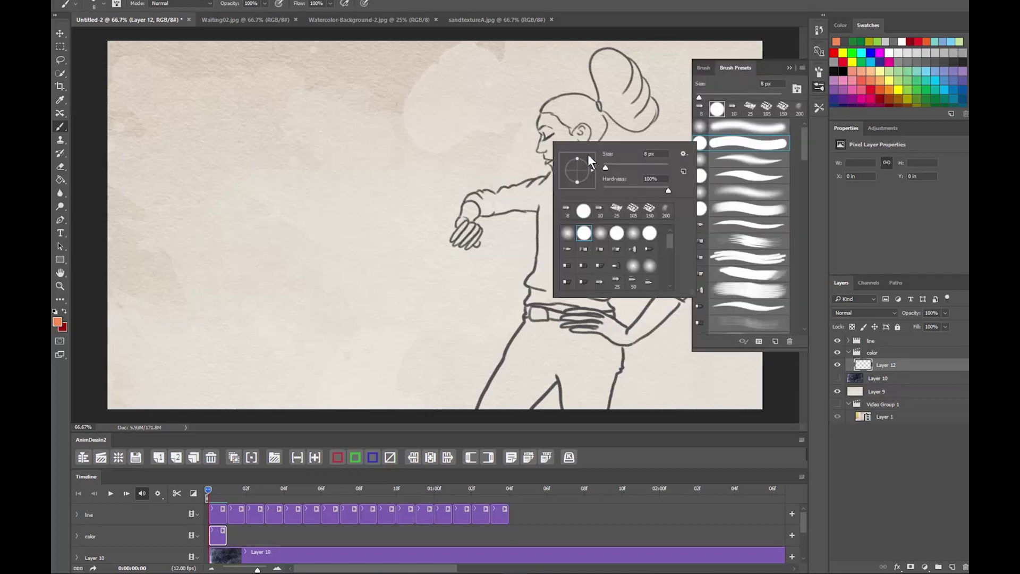
pyautogui.click(548, 125)
pyautogui.moveTo(549, 125)
pyautogui.mouseDown()
pyautogui.moveTo(571, 144)
pyautogui.moveTo(582, 133)
pyautogui.moveTo(563, 164)
pyautogui.moveTo(545, 147)
pyautogui.moveTo(566, 148)
pyautogui.moveTo(579, 182)
pyautogui.mouseUp()
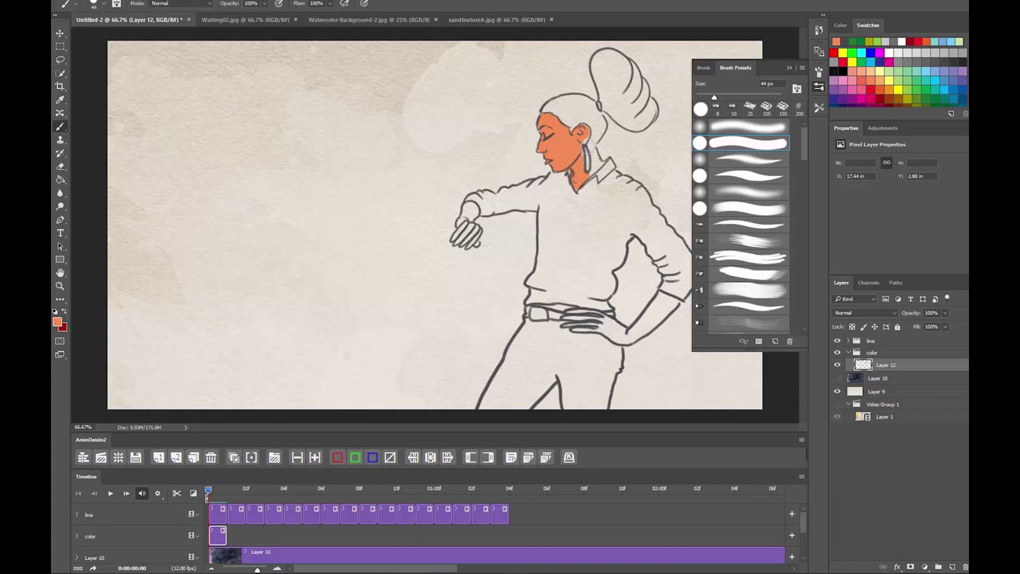
# Step: Reduce the brush to 25 px and paint the ear, rest of the neck, hip-side forearm and hand, and raised hand orange
pyautogui.rightClick(584, 133)
pyautogui.moveTo(652, 155); pyautogui.dragTo(644, 156)
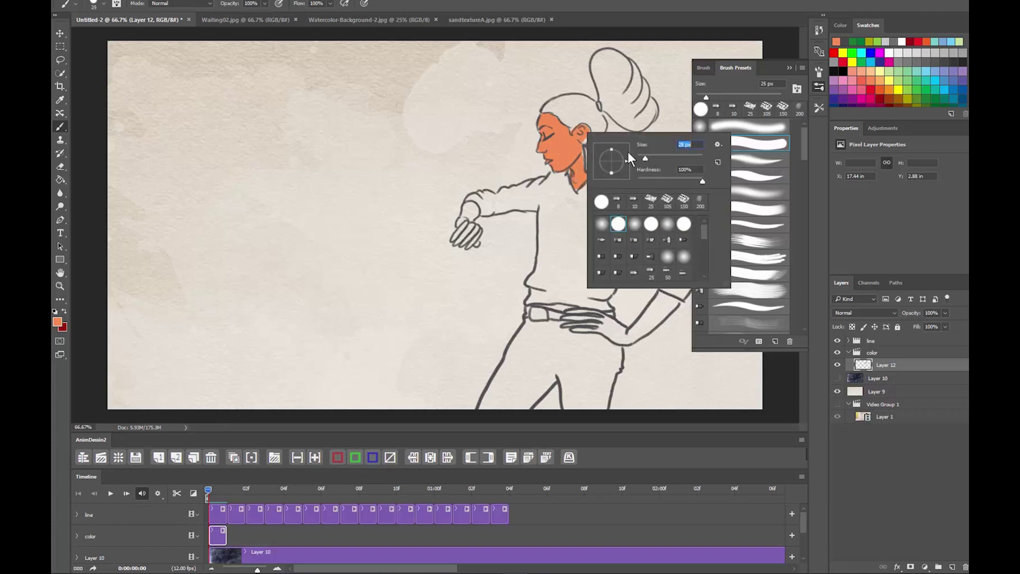
pyautogui.click(577, 148)
pyautogui.moveTo(582, 142); pyautogui.dragTo(596, 170)
pyautogui.moveTo(667, 301)
pyautogui.mouseDown()
pyautogui.moveTo(631, 338)
pyautogui.moveTo(675, 302)
pyautogui.moveTo(633, 338)
pyautogui.moveTo(661, 307)
pyautogui.moveTo(621, 335)
pyautogui.moveTo(574, 312)
pyautogui.moveTo(628, 334)
pyautogui.moveTo(569, 317)
pyautogui.moveTo(584, 325)
pyautogui.moveTo(568, 325)
pyautogui.moveTo(622, 345)
pyautogui.moveTo(642, 334)
pyautogui.moveTo(590, 326)
pyautogui.mouseUp()
pyautogui.moveTo(467, 213); pyautogui.dragTo(463, 241)
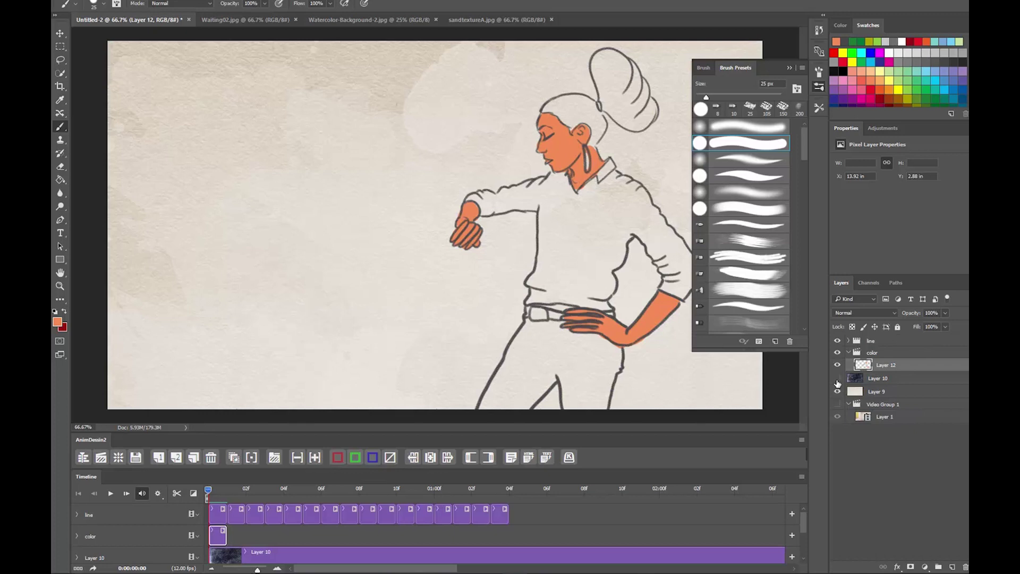
# Step: Show the Layer 10 background and invert the colors of Layer 9 for a dark backdrop
pyautogui.click(838, 379)
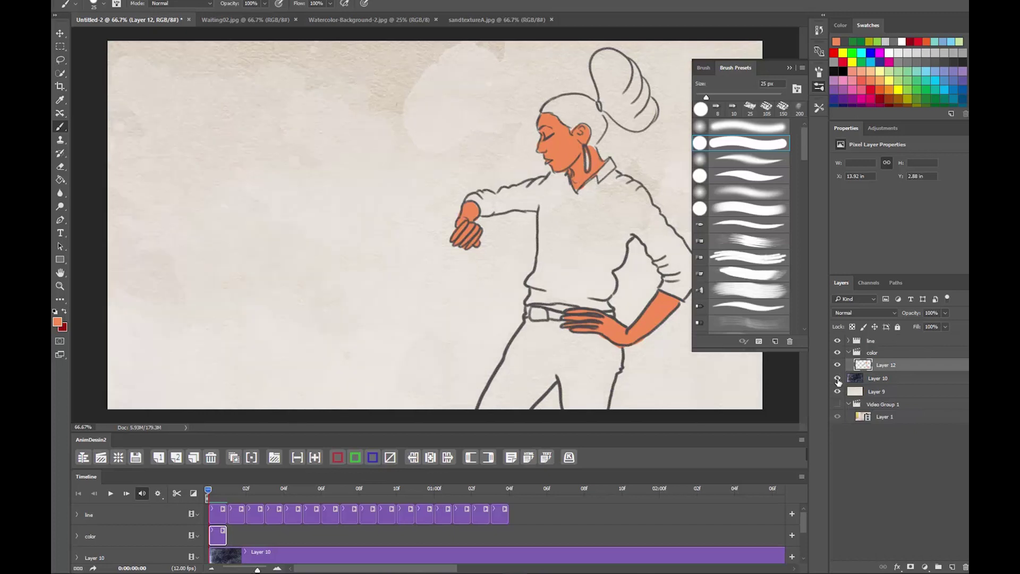
pyautogui.click(870, 392)
pyautogui.hotkey('ctrl', 'i')
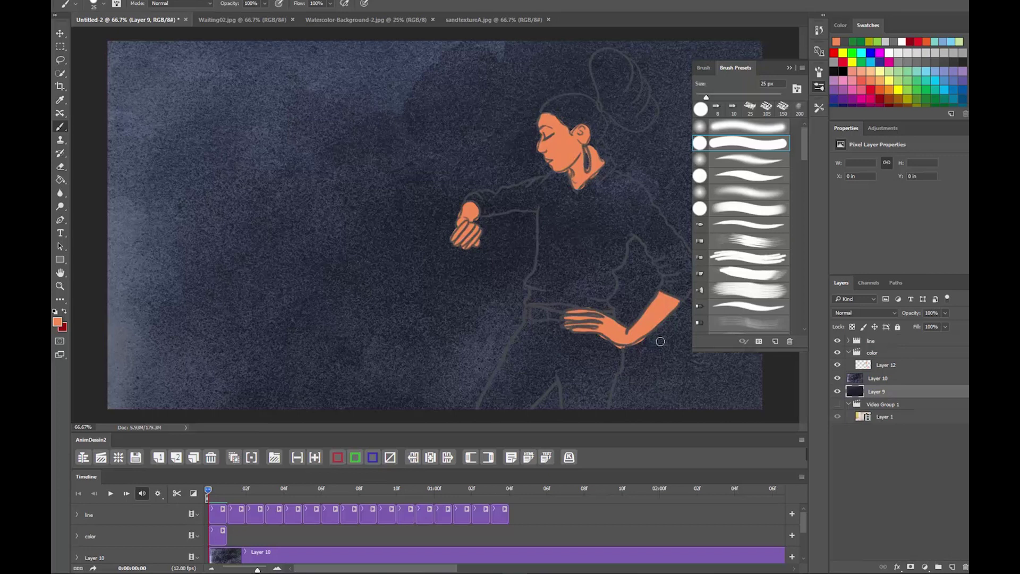
pyautogui.moveTo(645, 343); pyautogui.dragTo(636, 346)
pyautogui.hotkey('ctrl', 'z')
# Step: Touch up the orange fill at the fingertips on the hip and around the mouth on Layer 12 with a 17 px brush
pyautogui.click(863, 368)
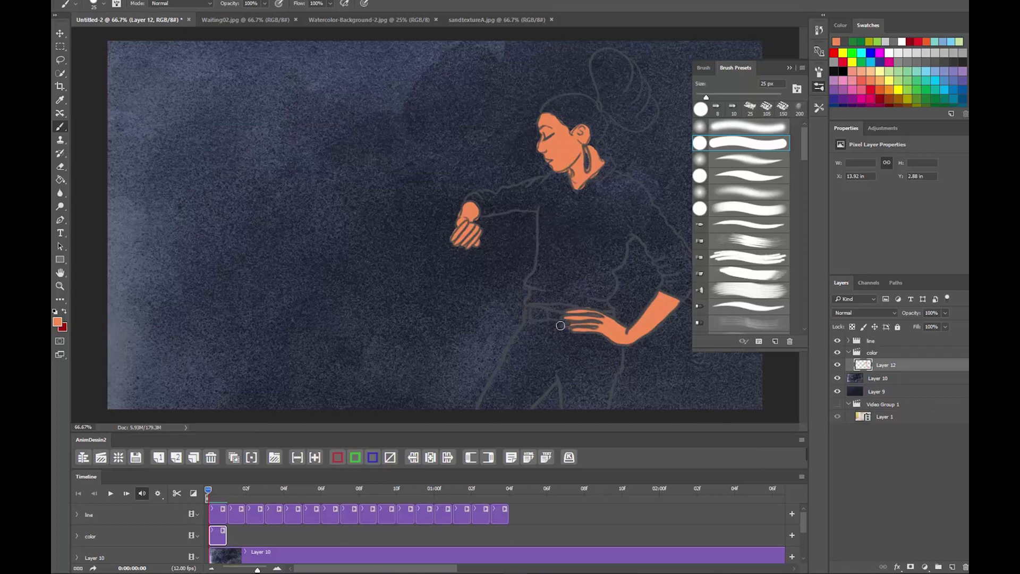
pyautogui.rightClick(588, 333)
pyautogui.moveTo(651, 356); pyautogui.dragTo(646, 356)
pyautogui.click(568, 323)
pyautogui.moveTo(547, 163); pyautogui.dragTo(551, 160)
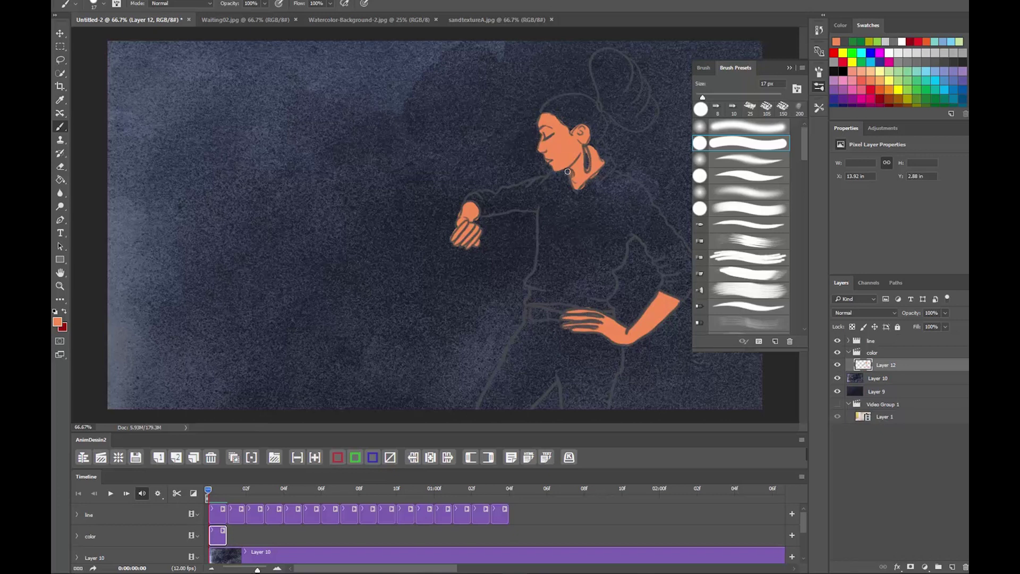